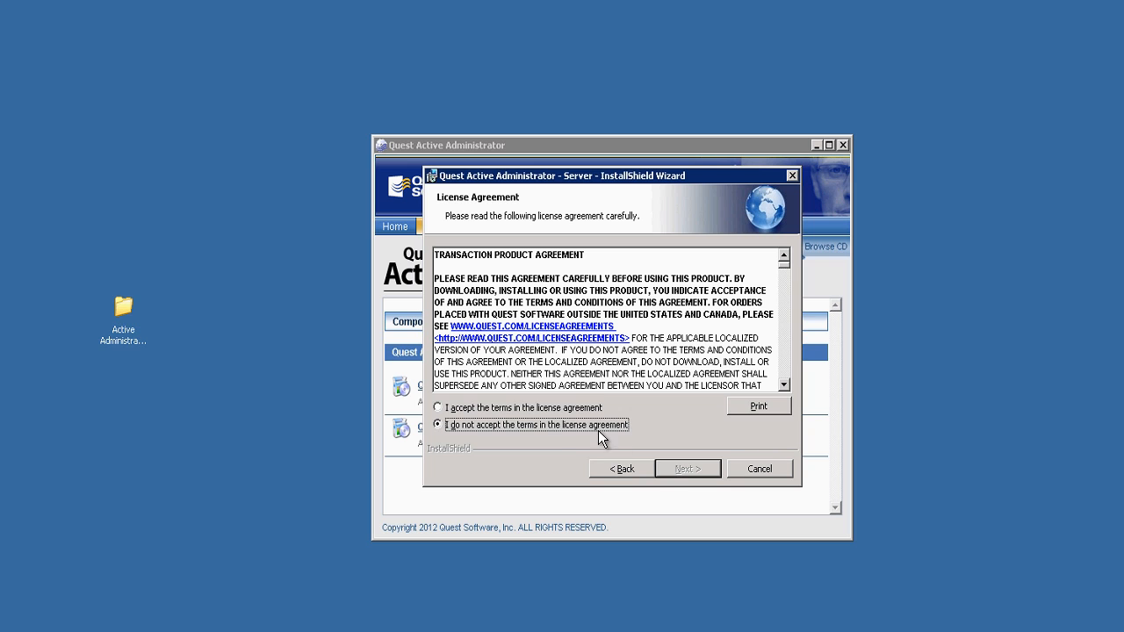
Accept the license, install the server component to the default folder, and launch the configuration wizard.
click(557, 407)
click(676, 472)
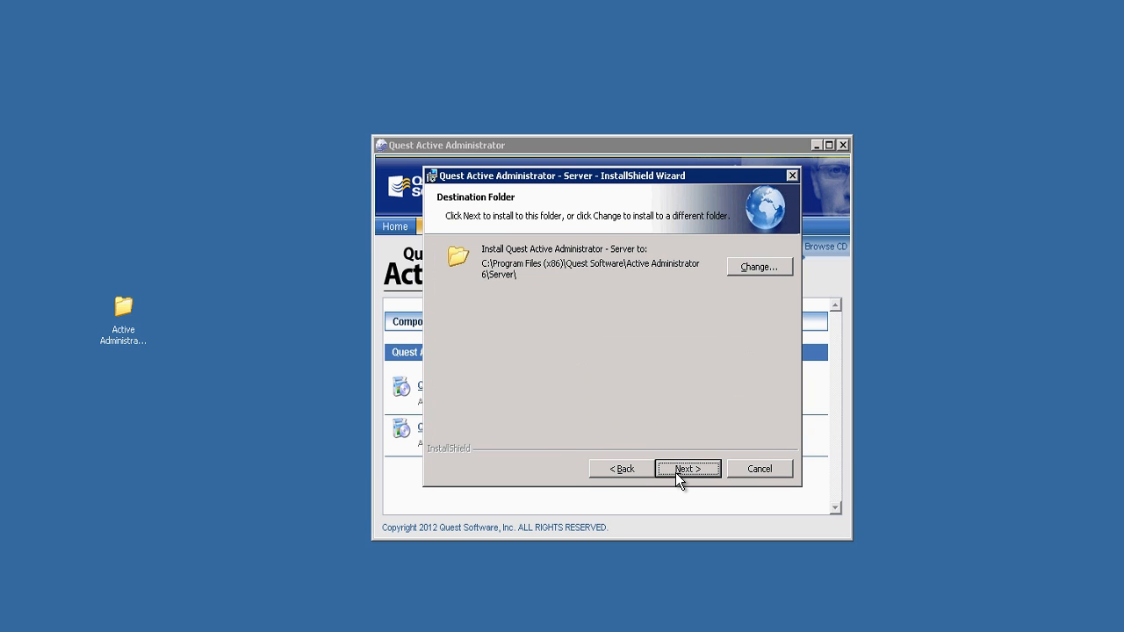
click(675, 472)
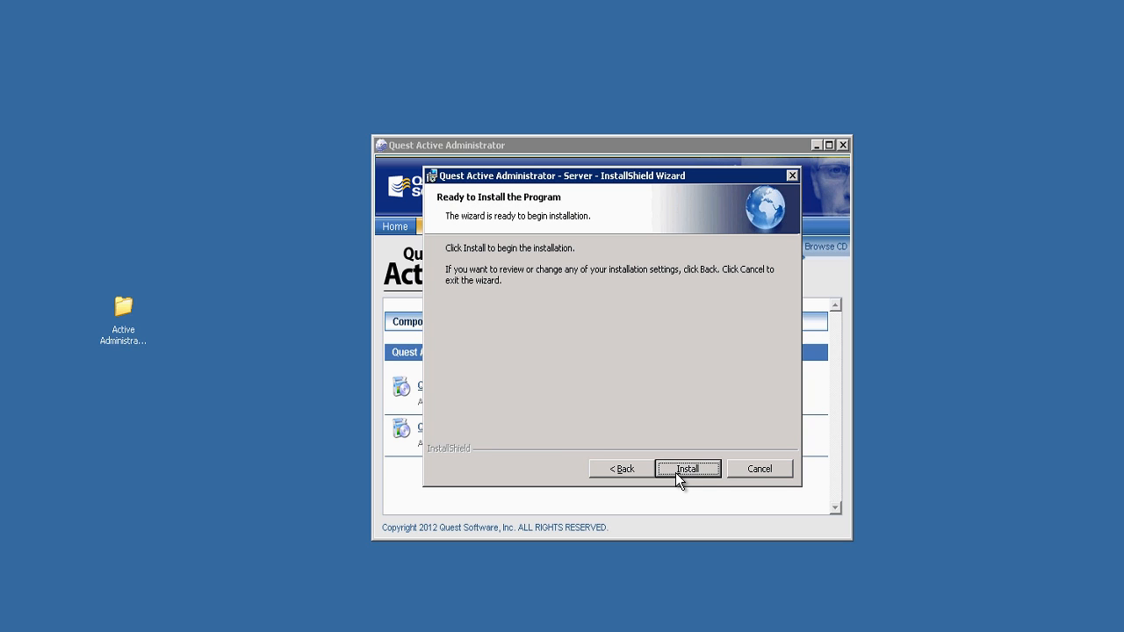
click(675, 472)
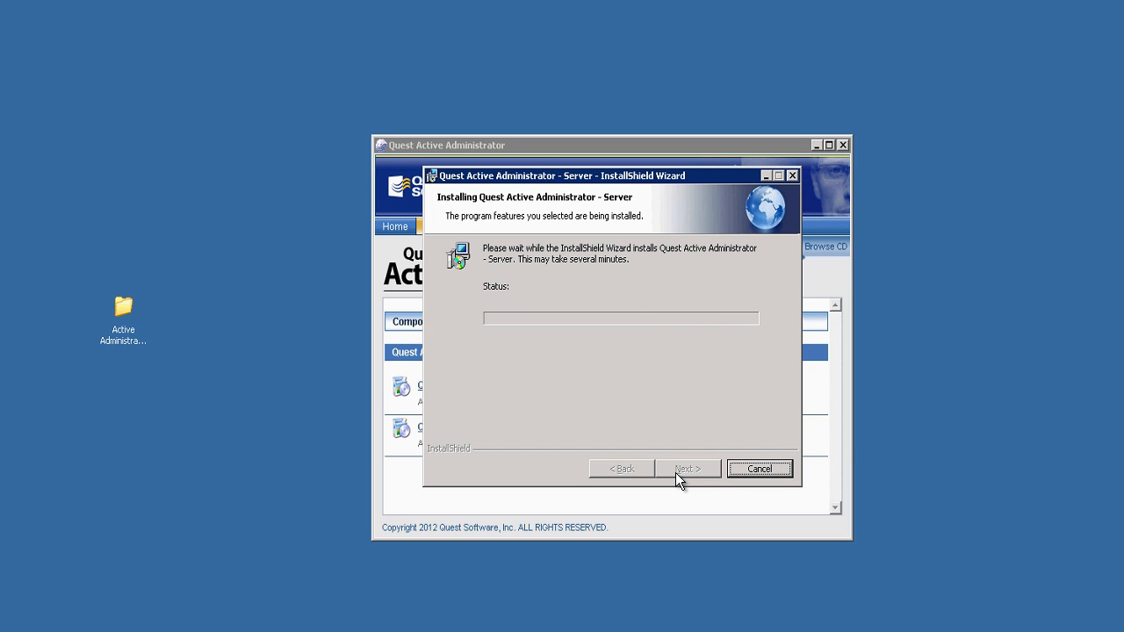
click(676, 472)
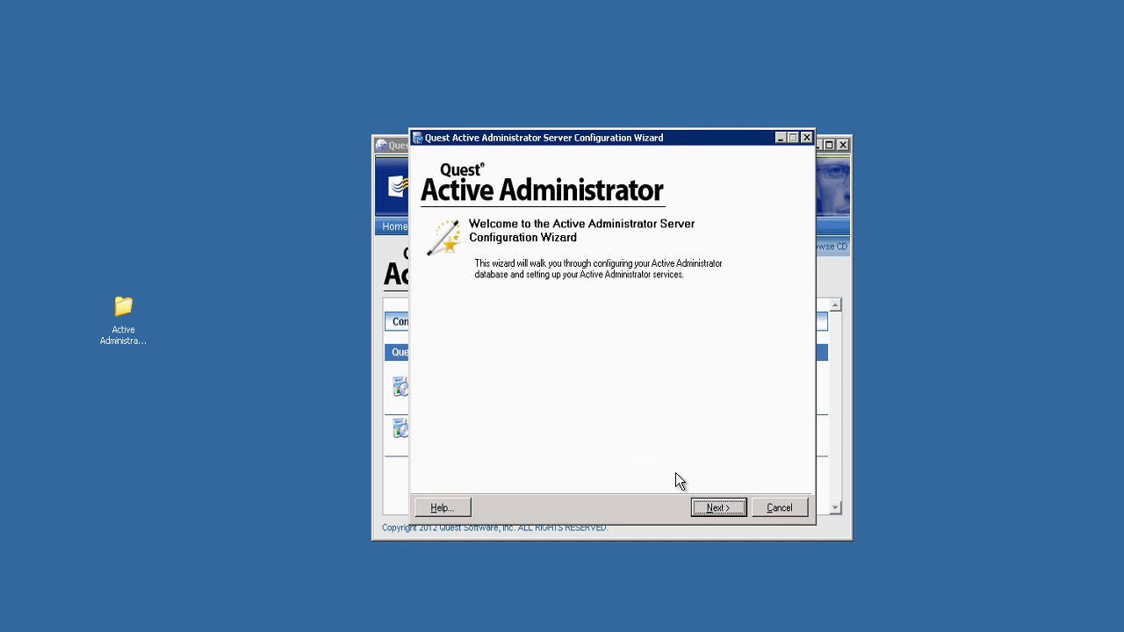
Create a new ActiveAdministrator database on SQLCLUSTER\SQLCLUSTER, keeping 50 MB files and default security groups.
click(704, 510)
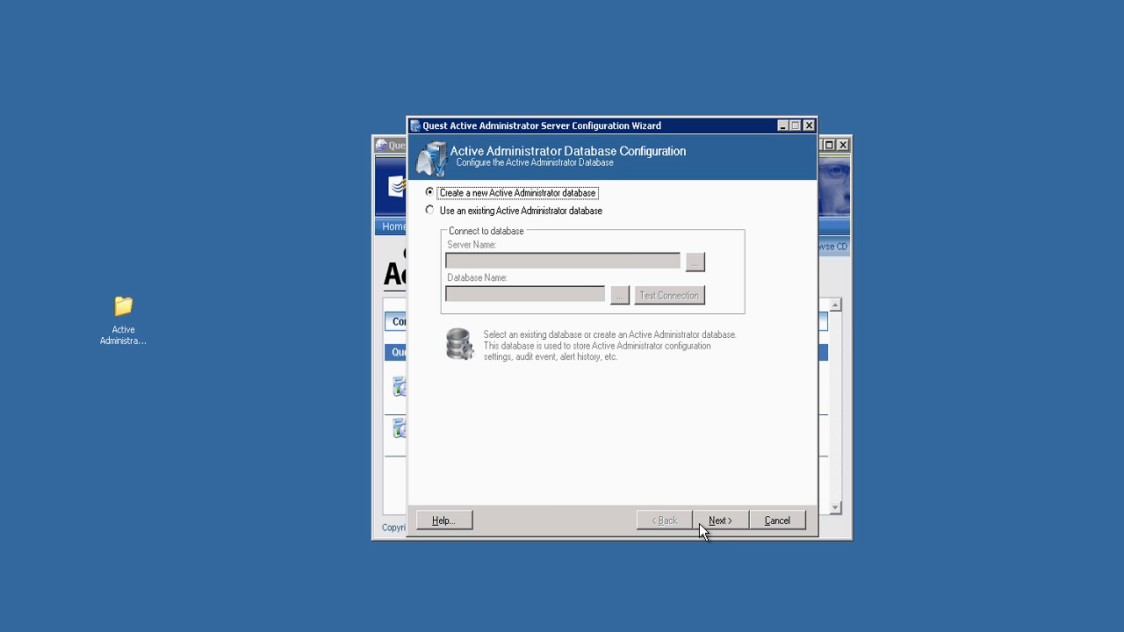
click(700, 524)
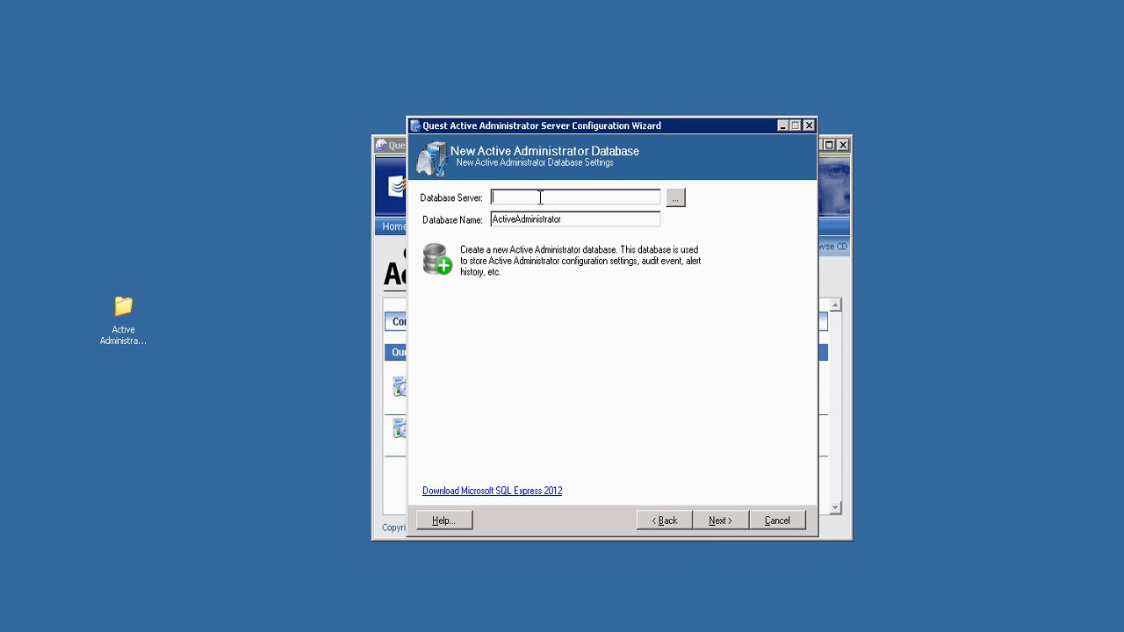
text(SQLCLUSTER\SQLCLUSTER)
click(701, 517)
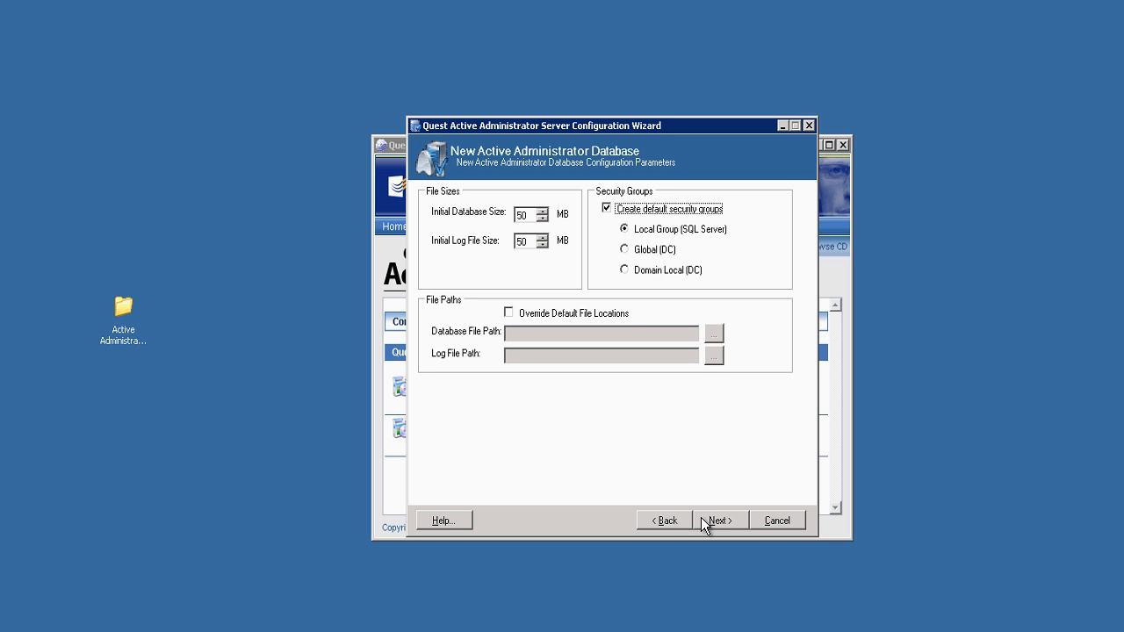
click(700, 517)
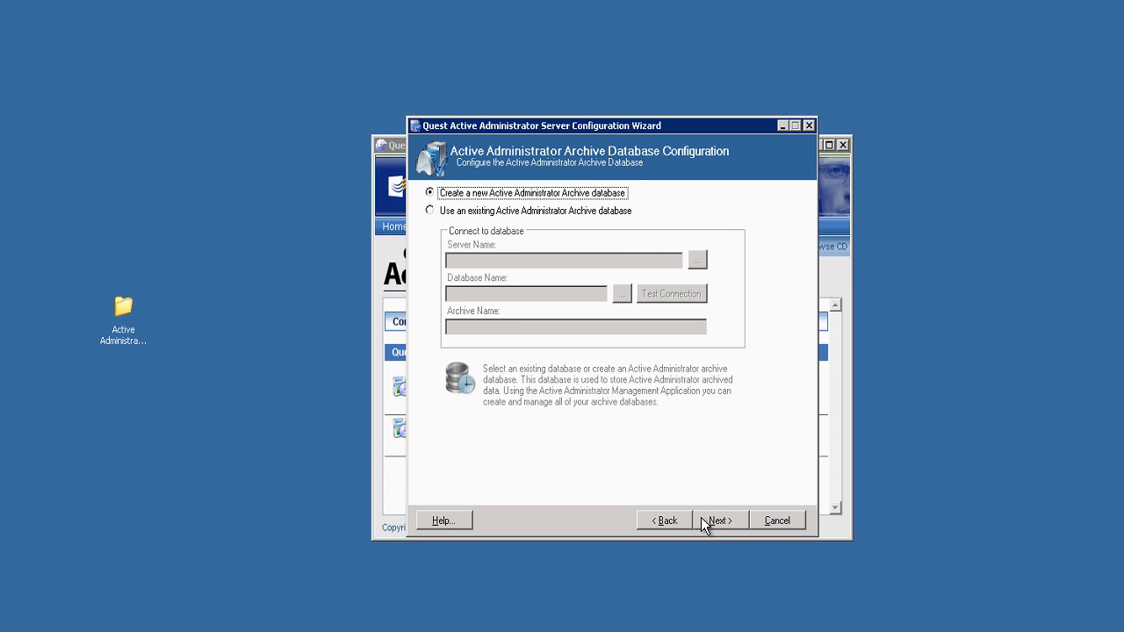
Create the archive database ActiveAdministrator_Archive_2012 named 2012 with default 50 MB files and security groups.
click(700, 517)
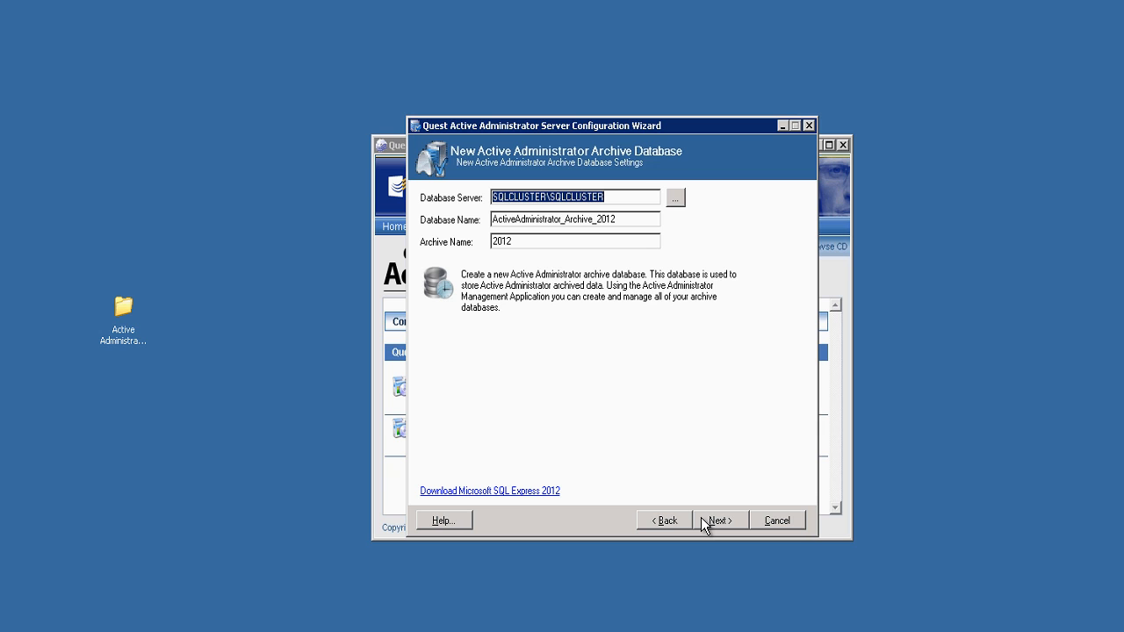
click(700, 517)
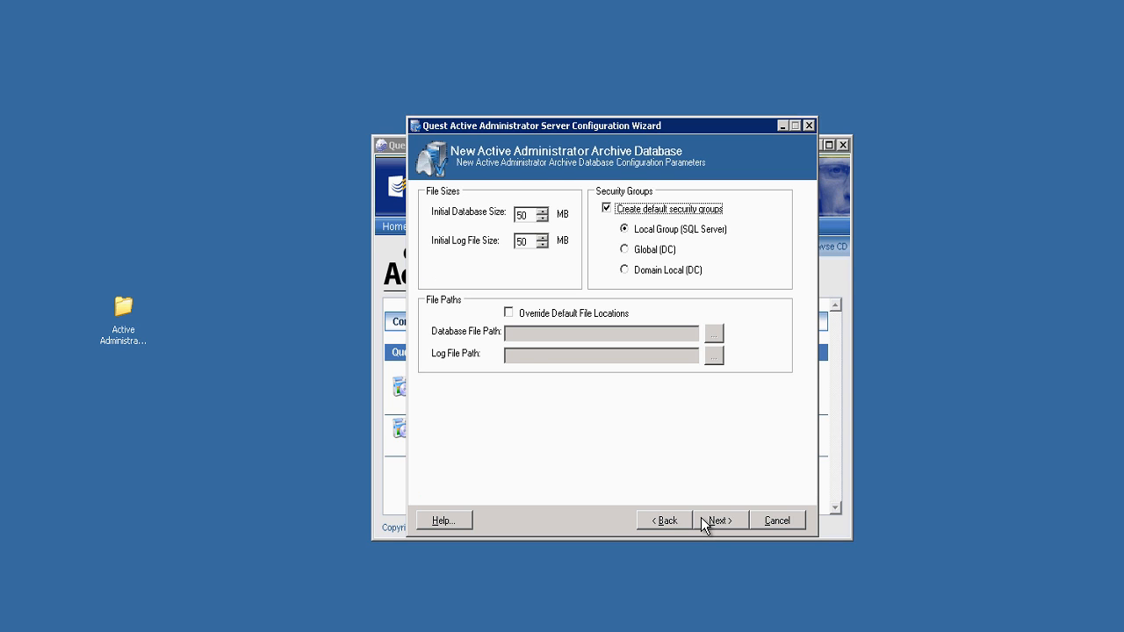
click(712, 520)
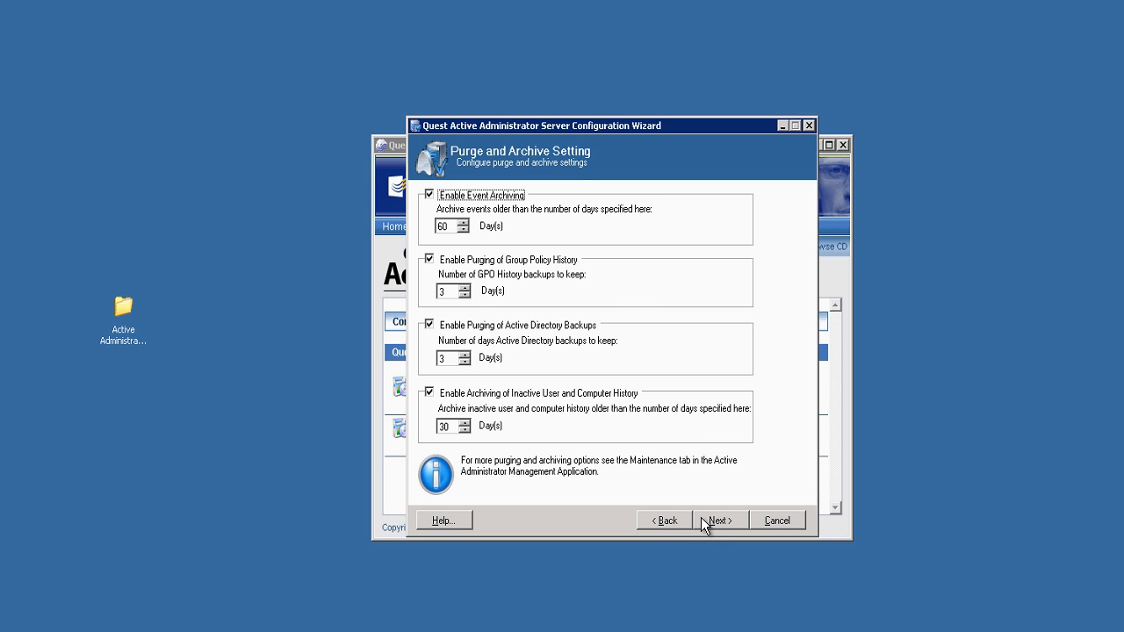
Keep default purge settings, use c:\ActiveAdministrator as data path, and set SMTP host st2-ms3-2k3.
click(701, 519)
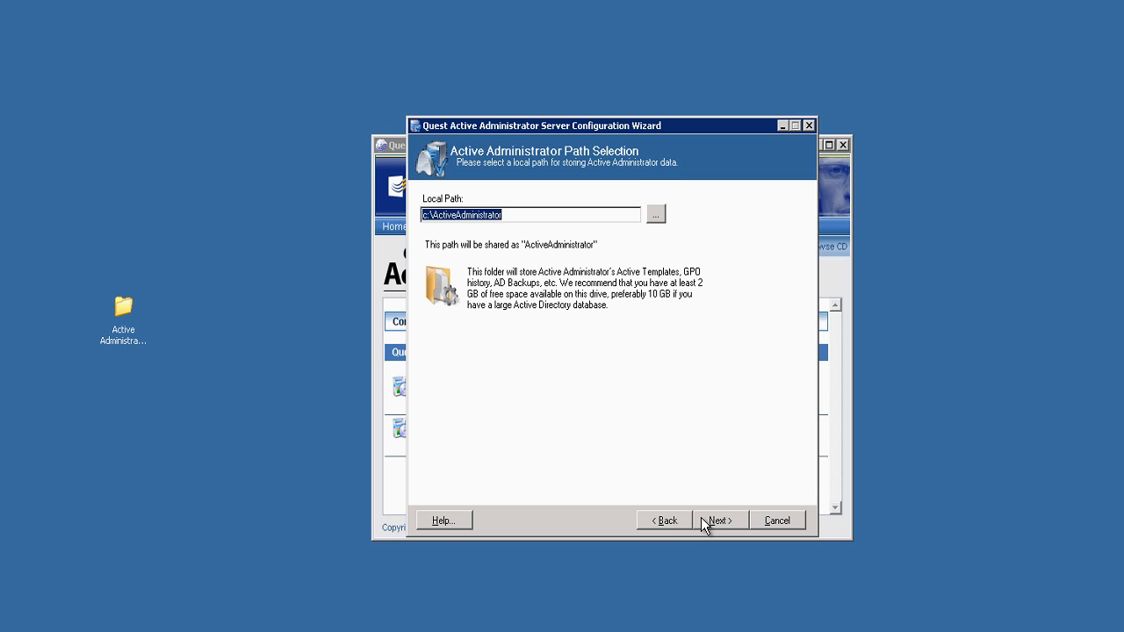
click(701, 519)
text(st2-ms)
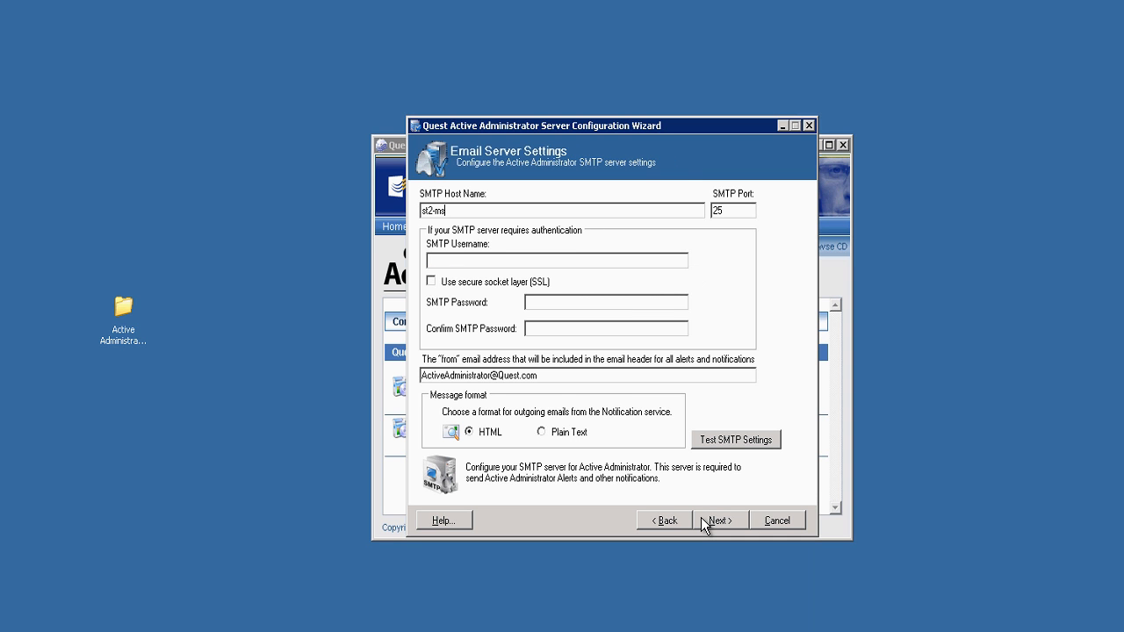
text(3-2k3)
click(733, 521)
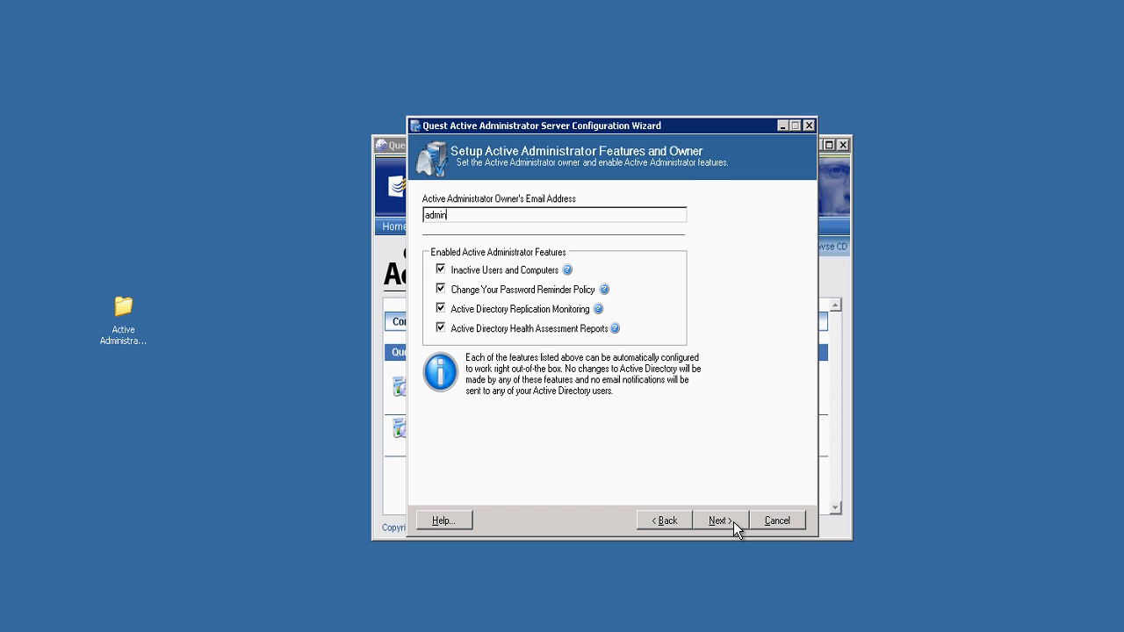
Enter the owner's e-mail address and keep 30-second template auto-repair and STEAM2.LCL GPO history.
click(743, 526)
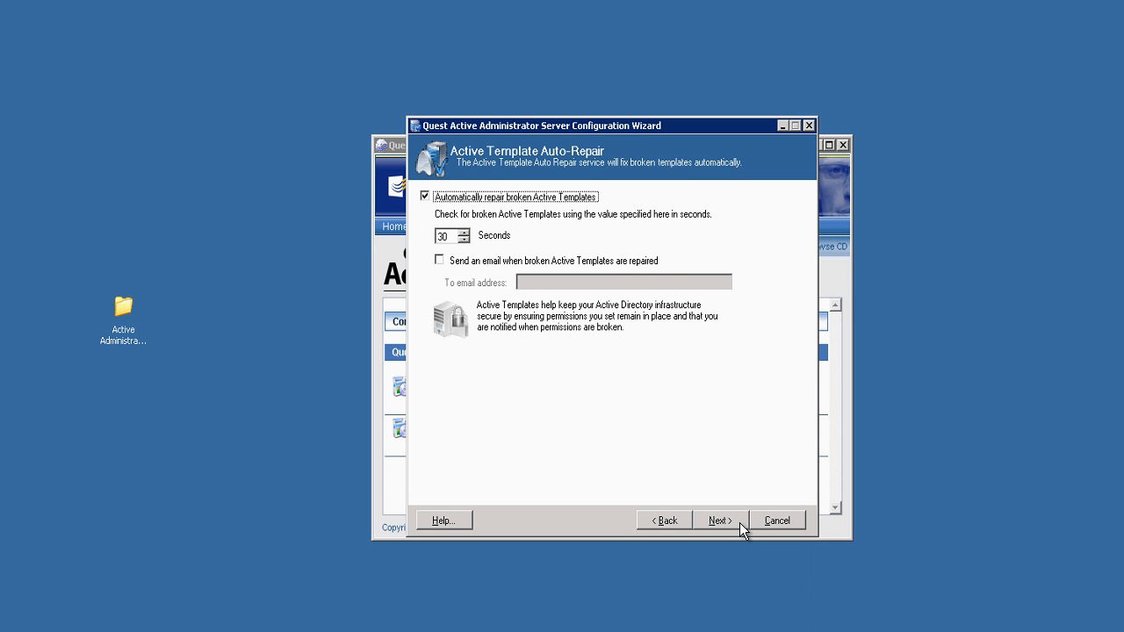
click(740, 527)
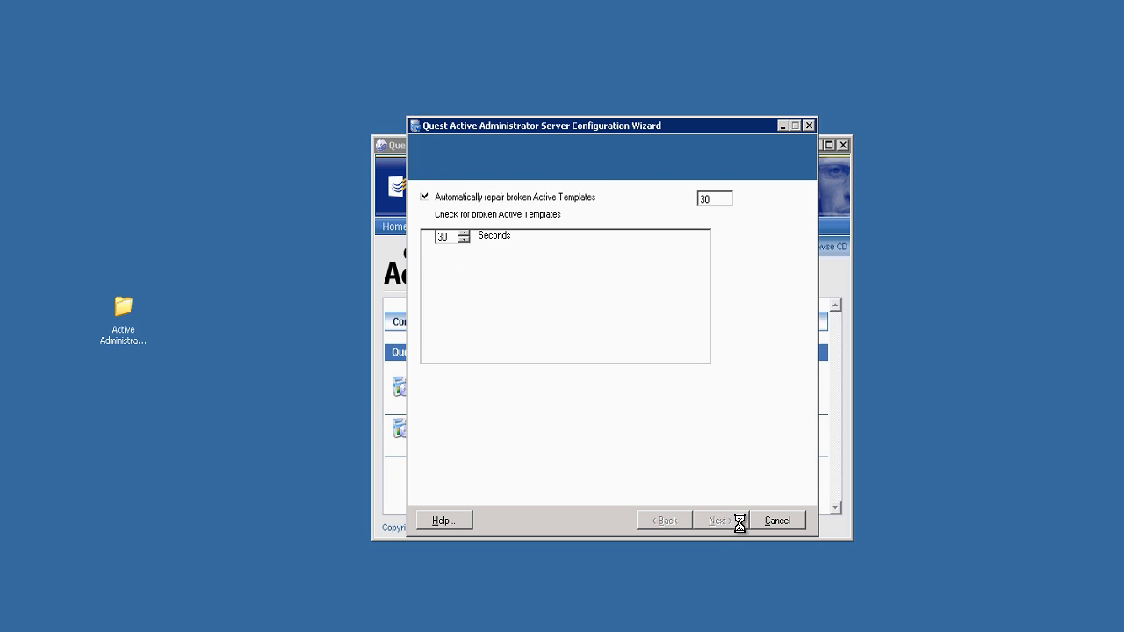
click(740, 527)
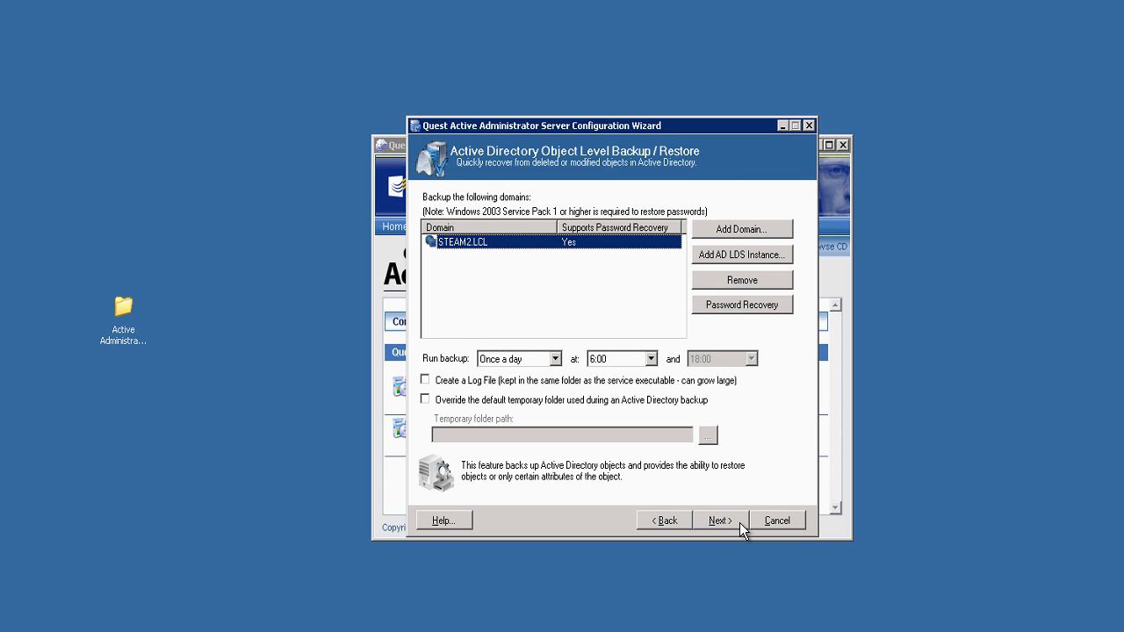
Keep daily 6:00 backup and trustees, run services as the domain administrator, and keep port 15600.
click(740, 527)
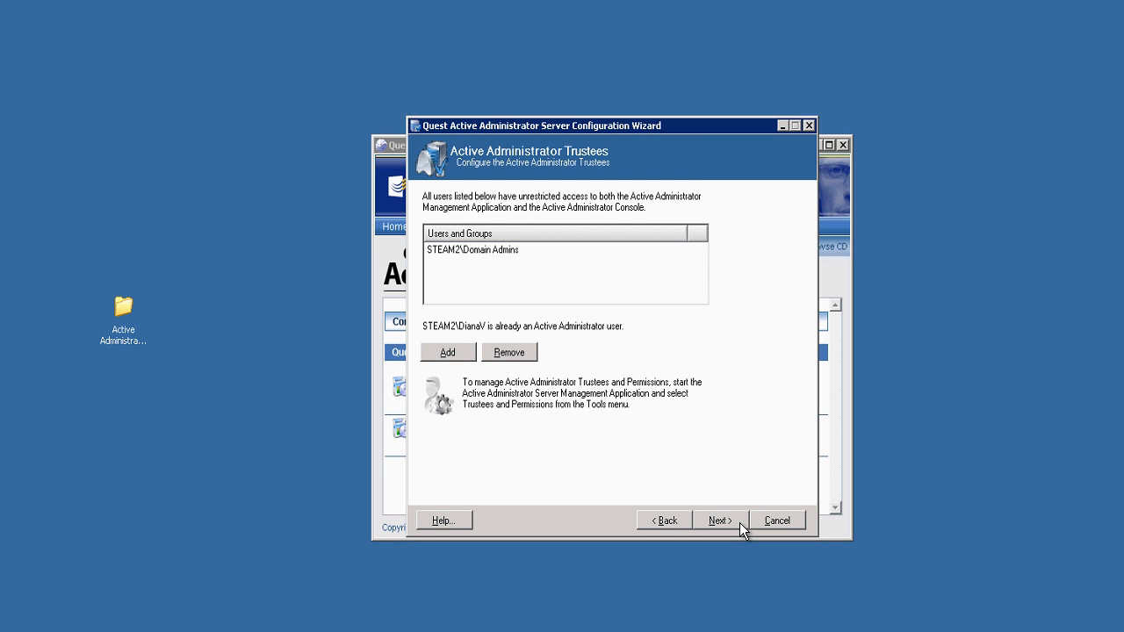
click(740, 526)
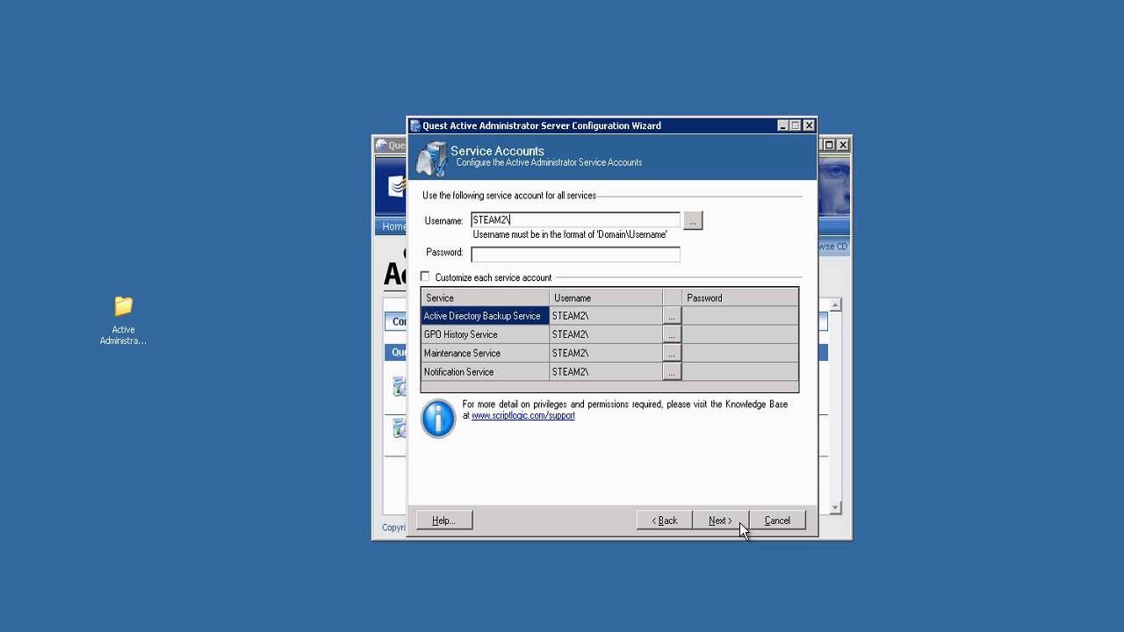
text(administrator)
key(Tab)
key(Tab)
text(•••••••)
click(742, 527)
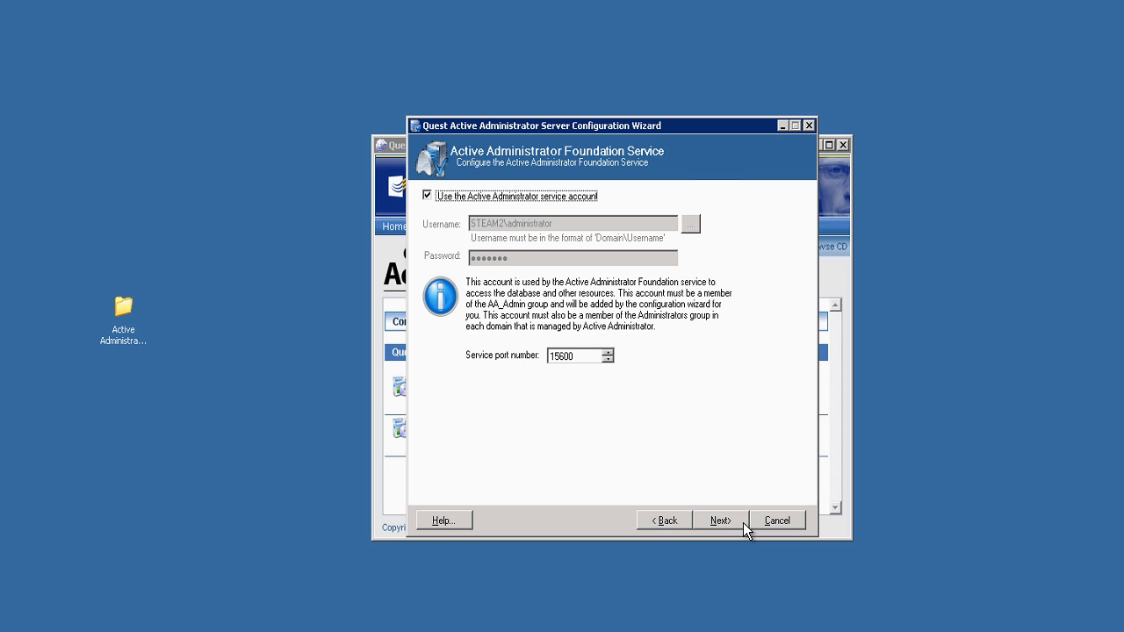
click(719, 520)
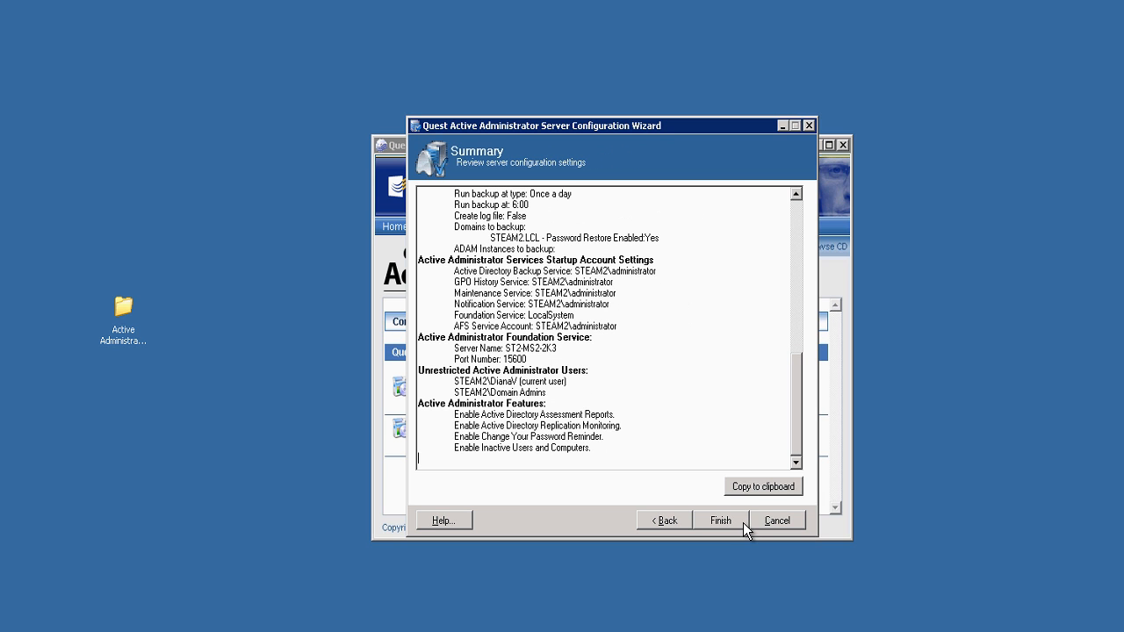
Apply the server configuration and finish with Launch Server Management Application checked.
click(743, 523)
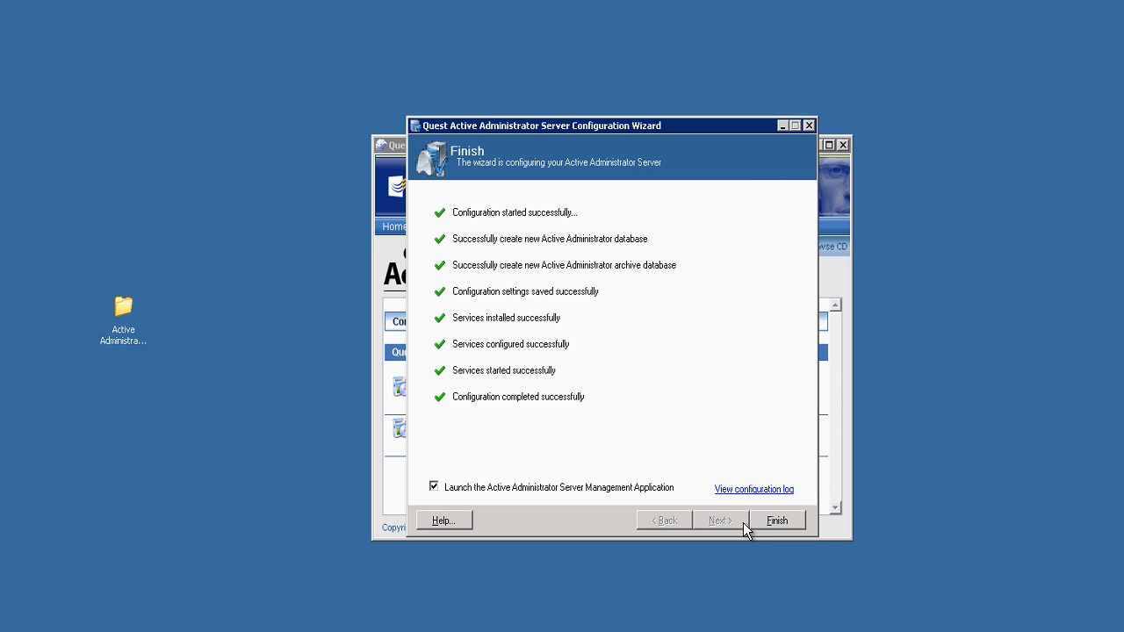
click(757, 521)
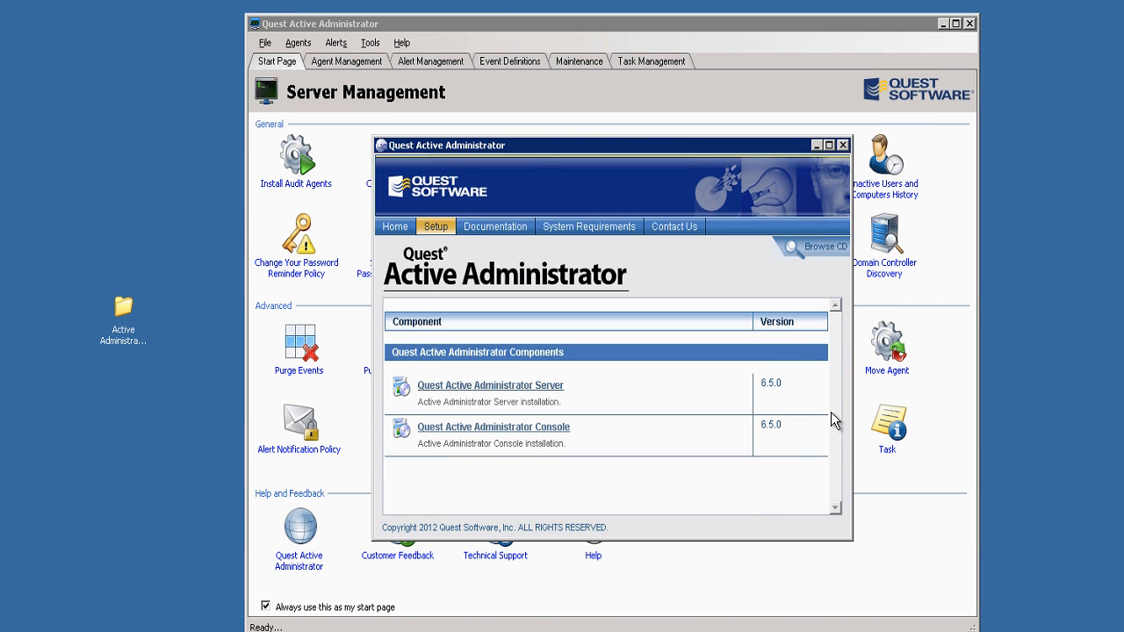
Choose United States of America for the Software Improvement Program, then show Agent Management.
click(815, 145)
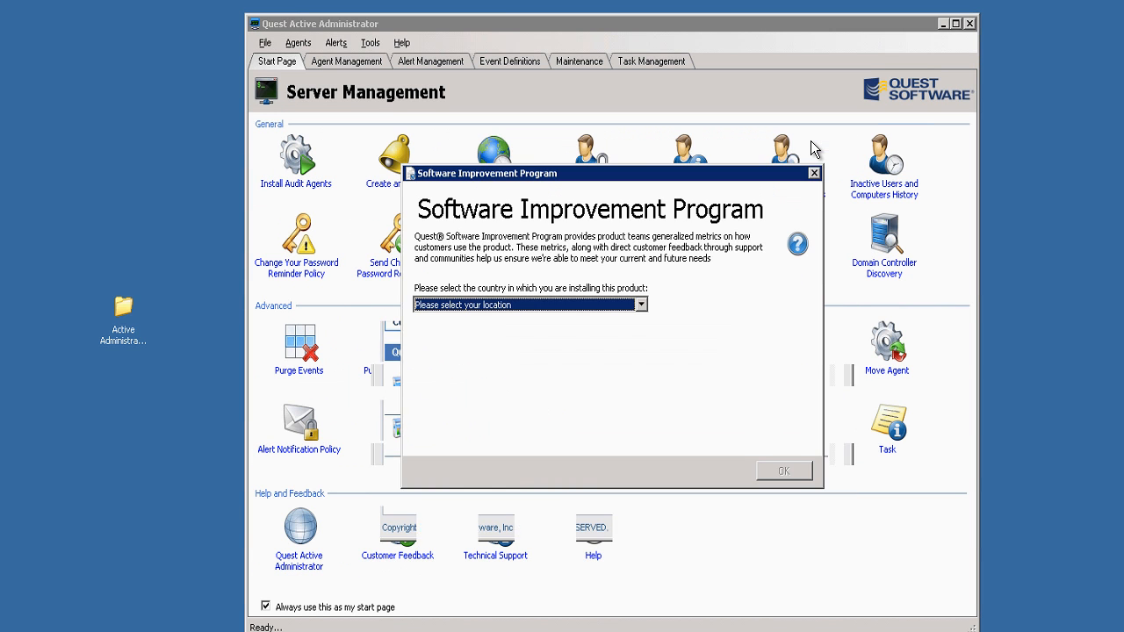
click(642, 307)
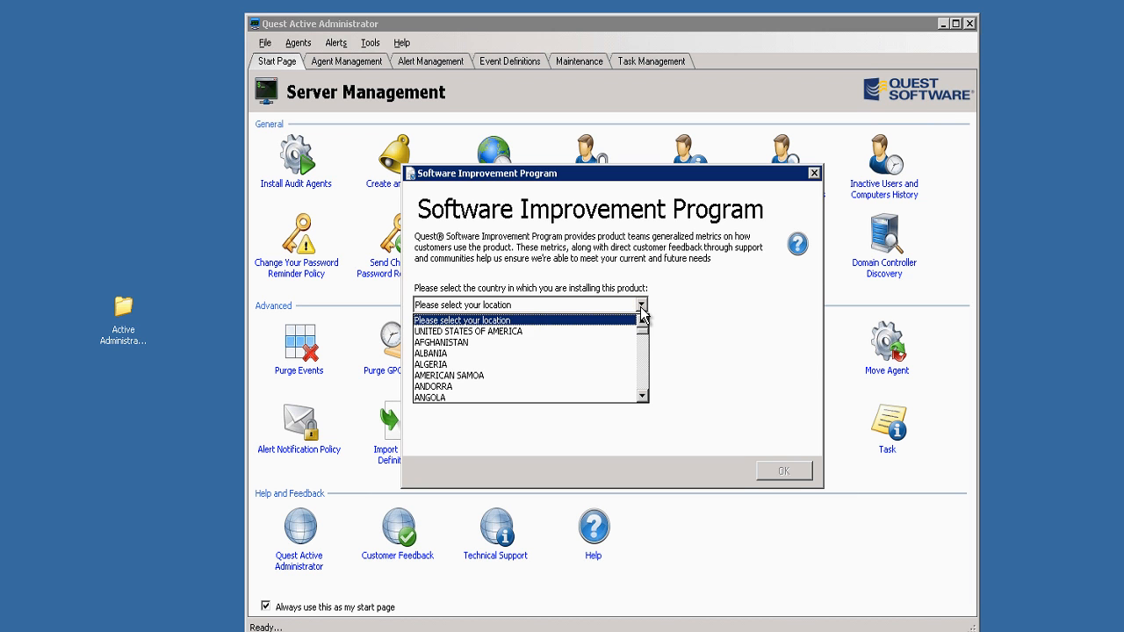
click(548, 331)
click(766, 471)
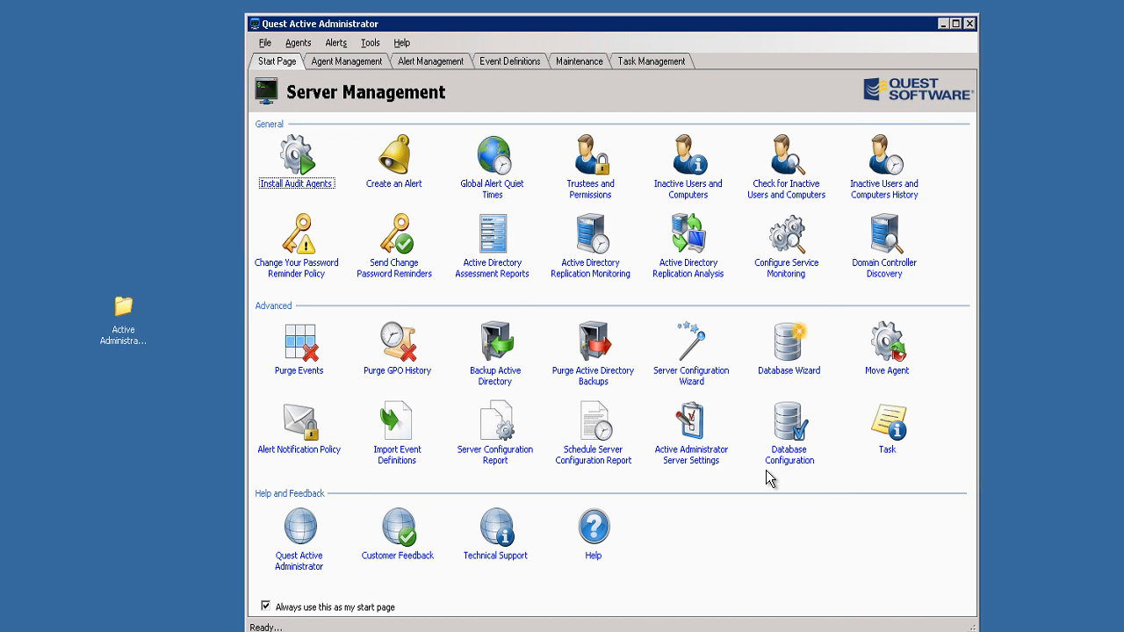
click(359, 63)
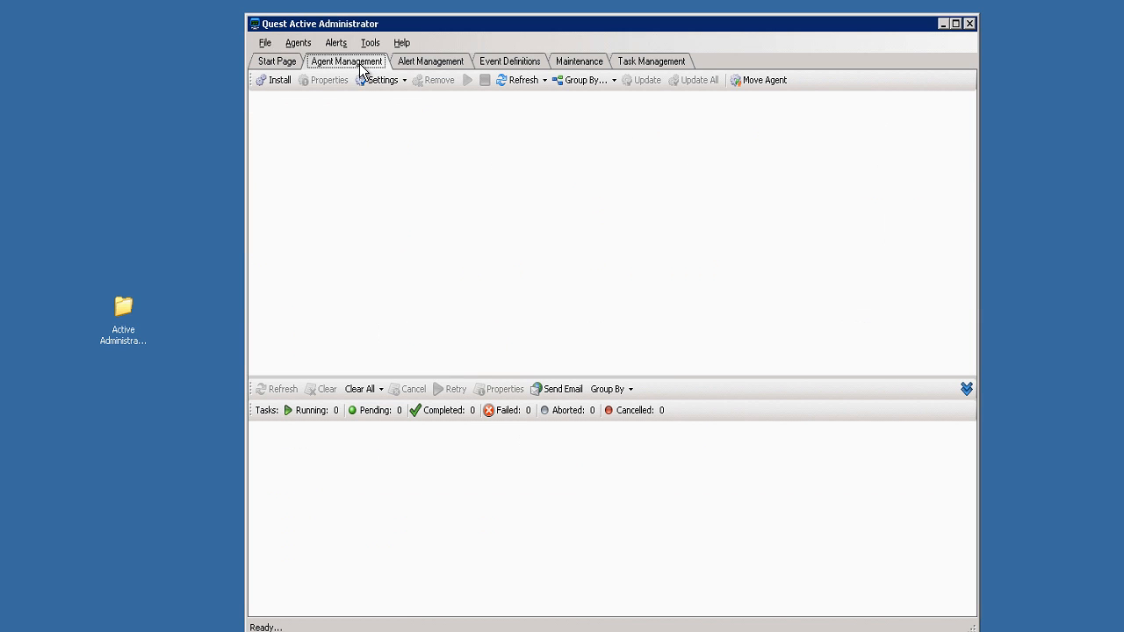
Start an audit agent install targeting only ST2-DC2-2K8R2.STEAM2.LCL, excluding st2-dc1-2k3e, with default options.
click(276, 81)
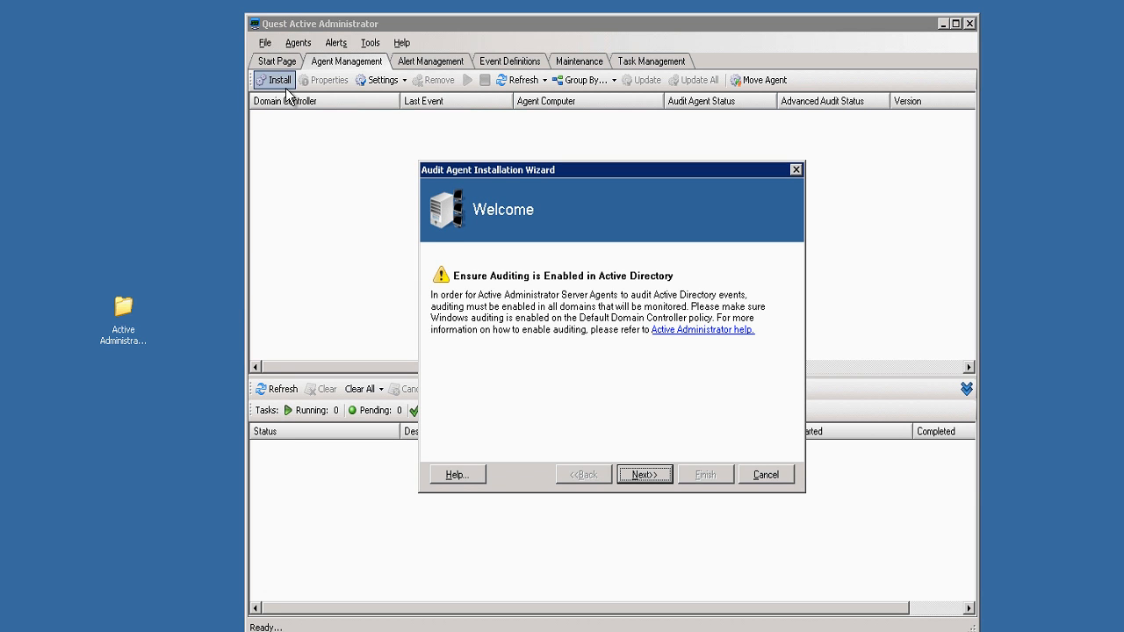
click(644, 474)
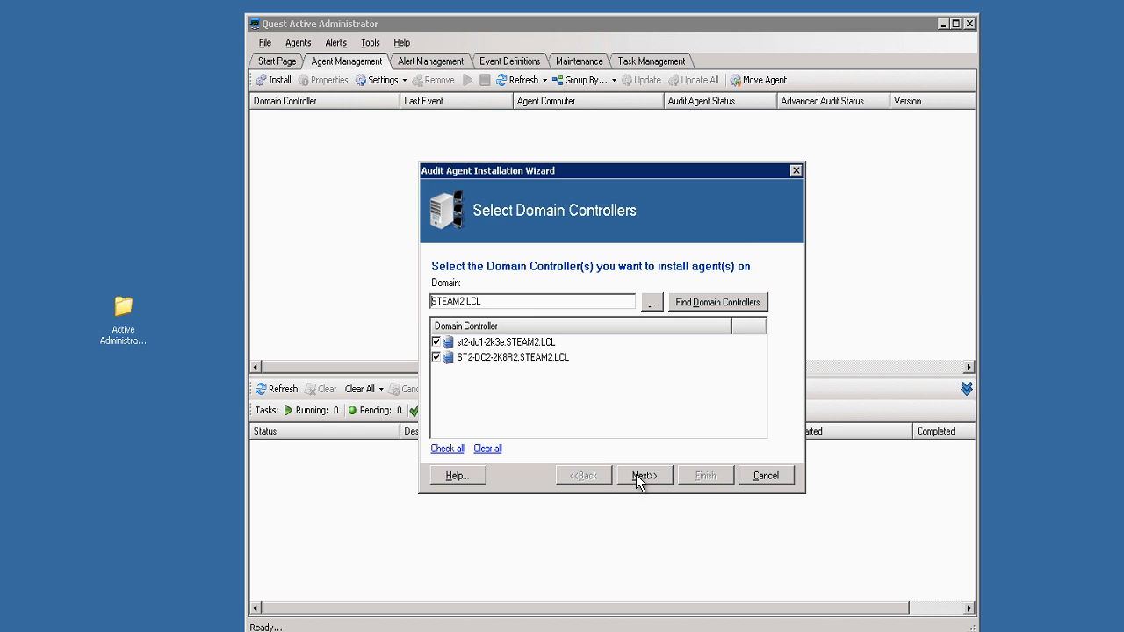
click(437, 342)
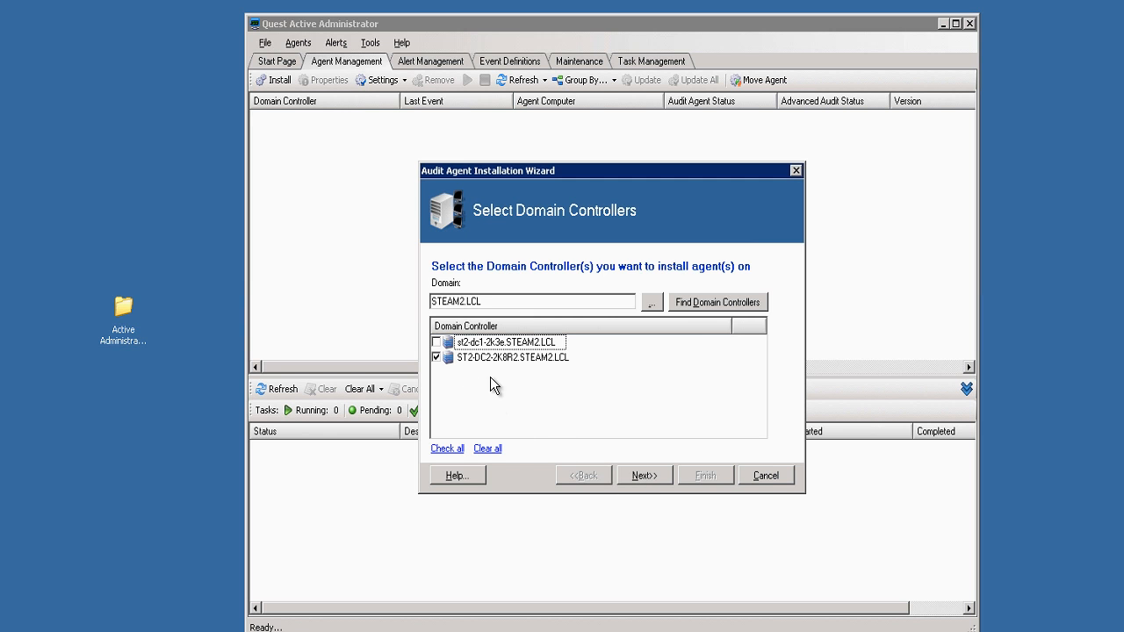
click(640, 472)
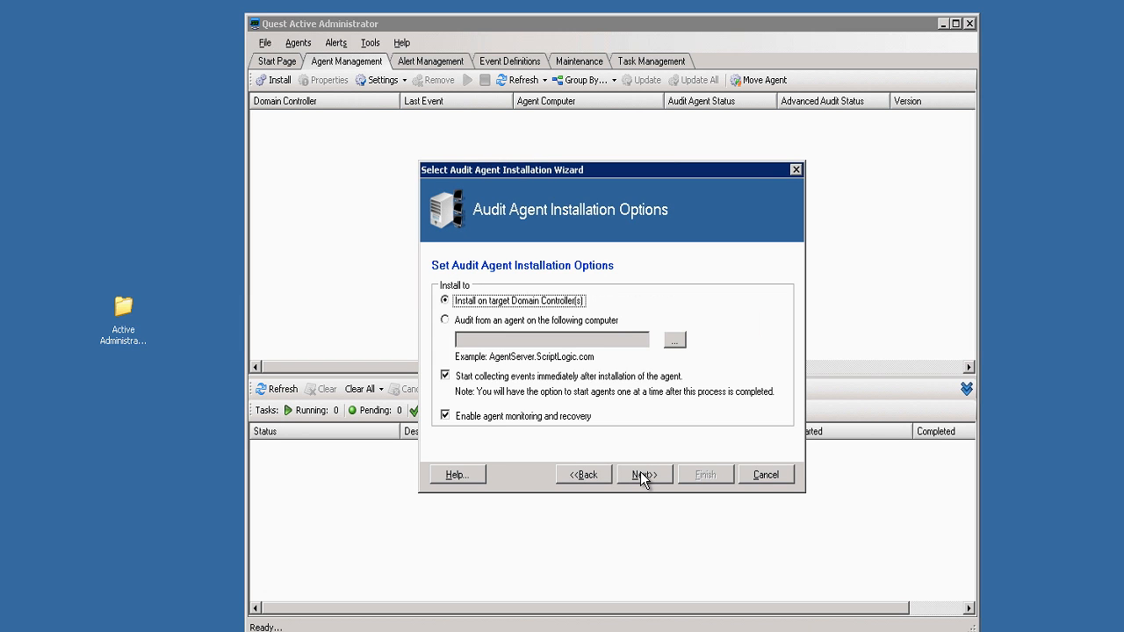
click(641, 475)
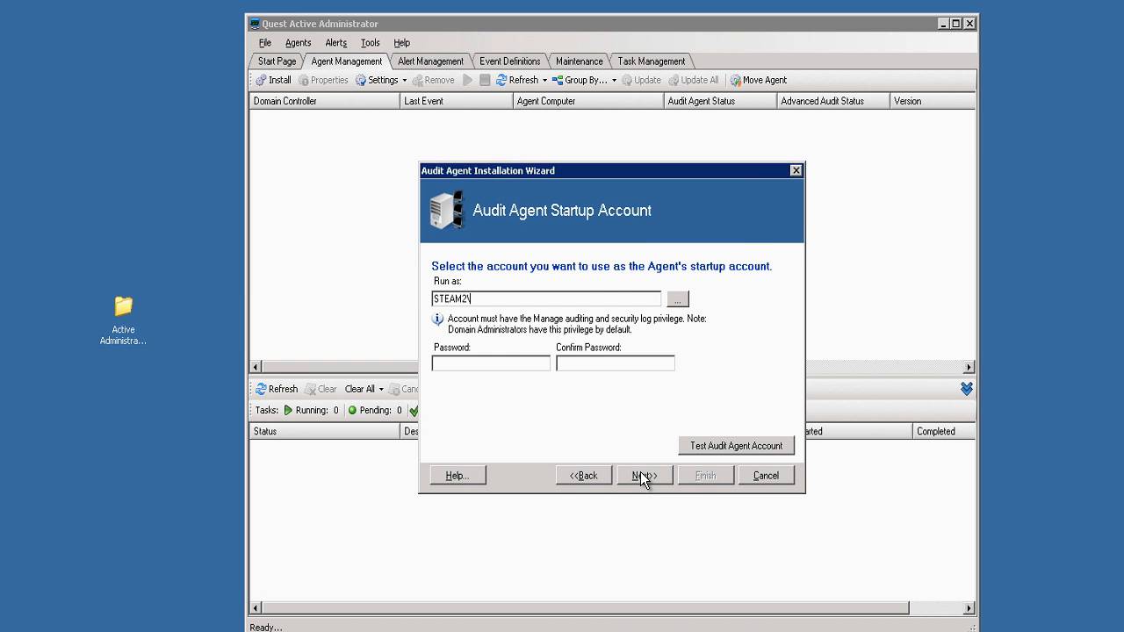
Use the domain administrator account and its password as the agent startup account, then start installation.
text(administrator)
key(Tab)
key(Tab)
text(•••••••)
key(Tab)
text(•••••••)
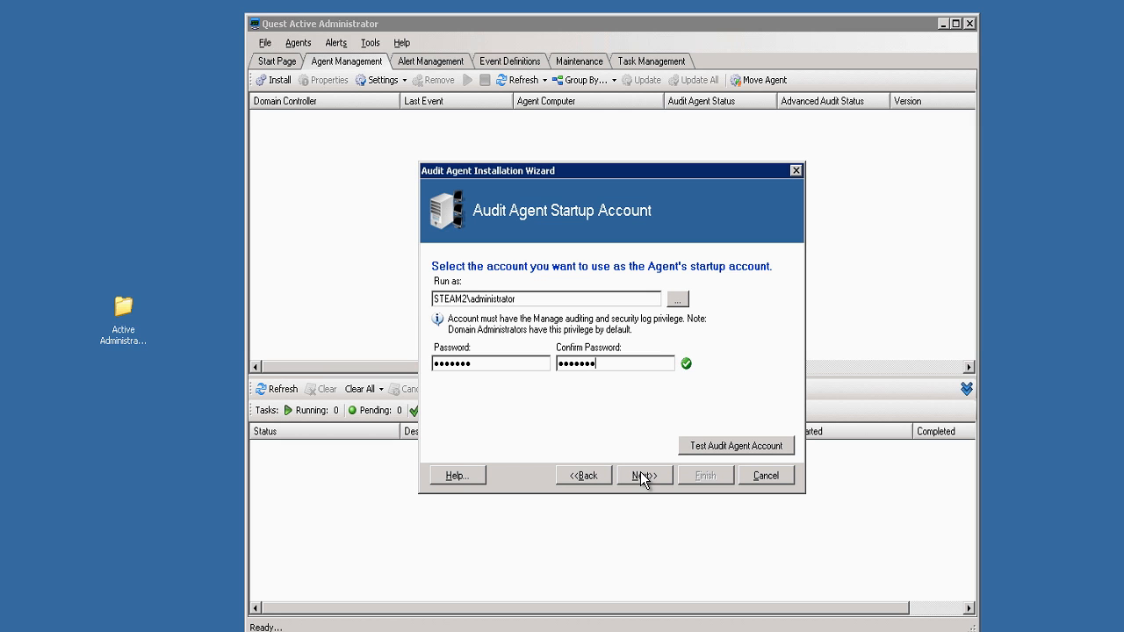
click(653, 477)
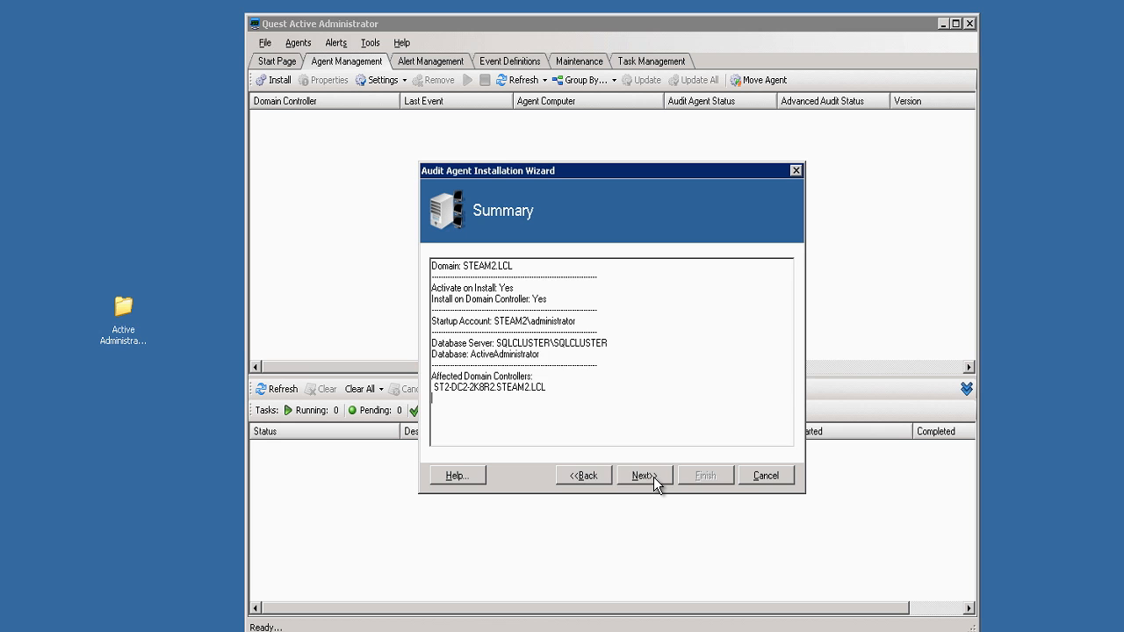
click(653, 476)
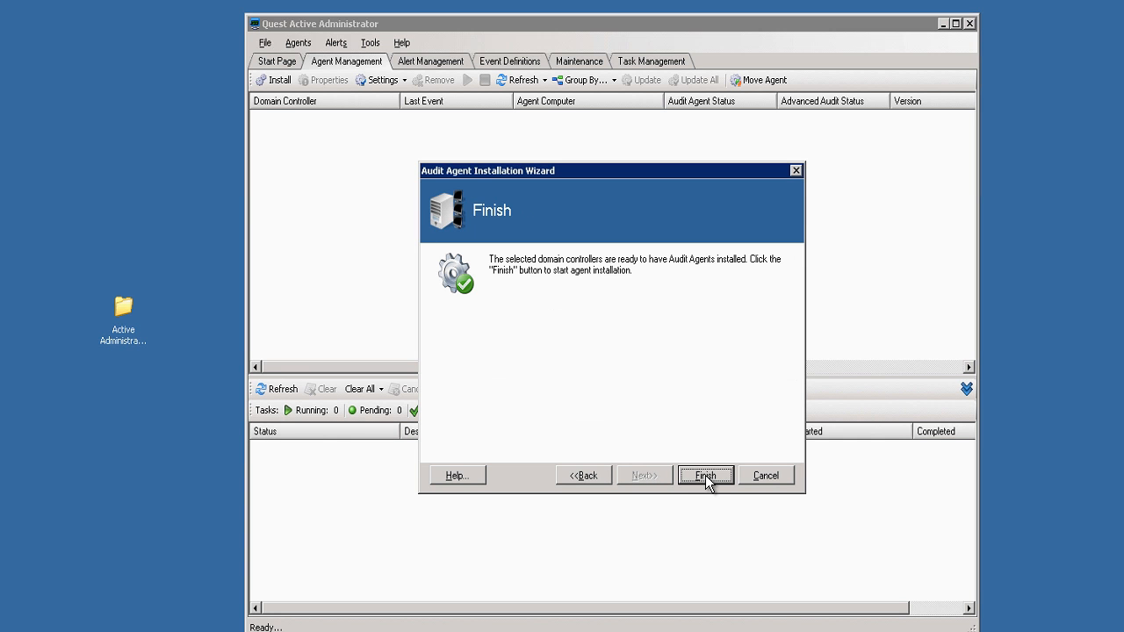
click(705, 475)
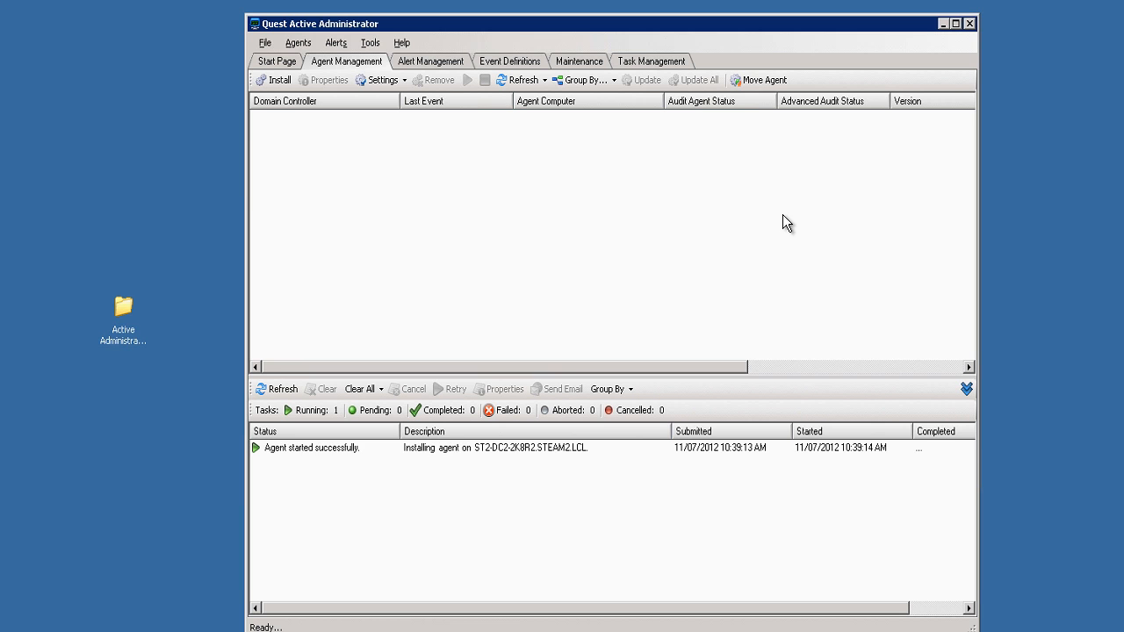
Minimize the Active Administrator window and launch the Quest Active Administrator Console installer.
click(943, 24)
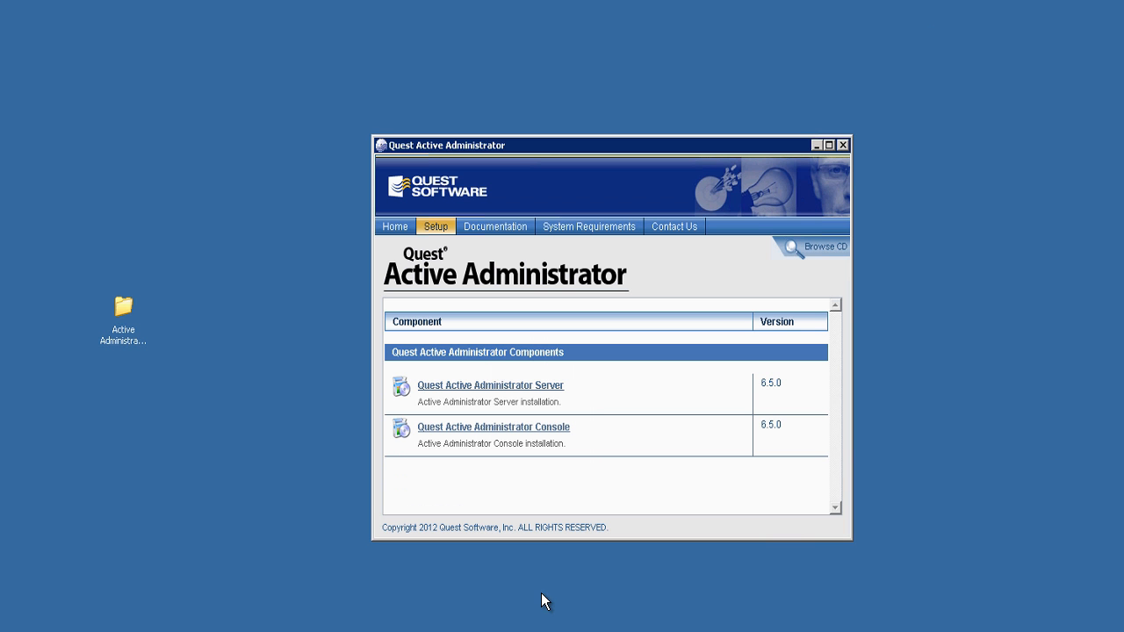
click(530, 429)
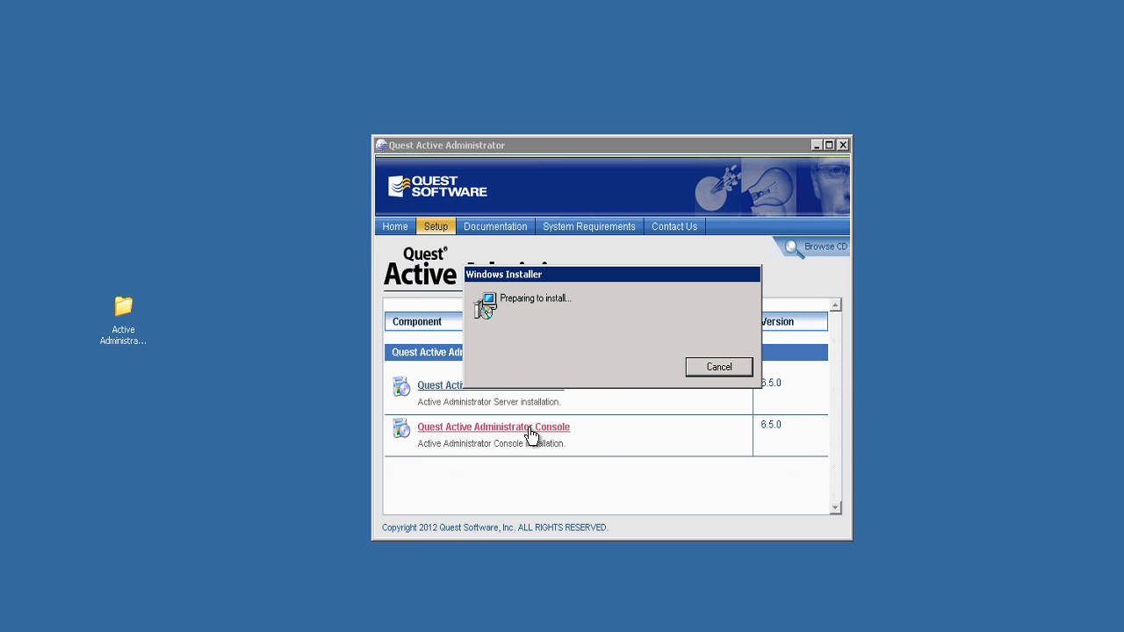
Accept the license and install the console to the default Active Administrator 6 folder, launching it afterwards.
click(815, 145)
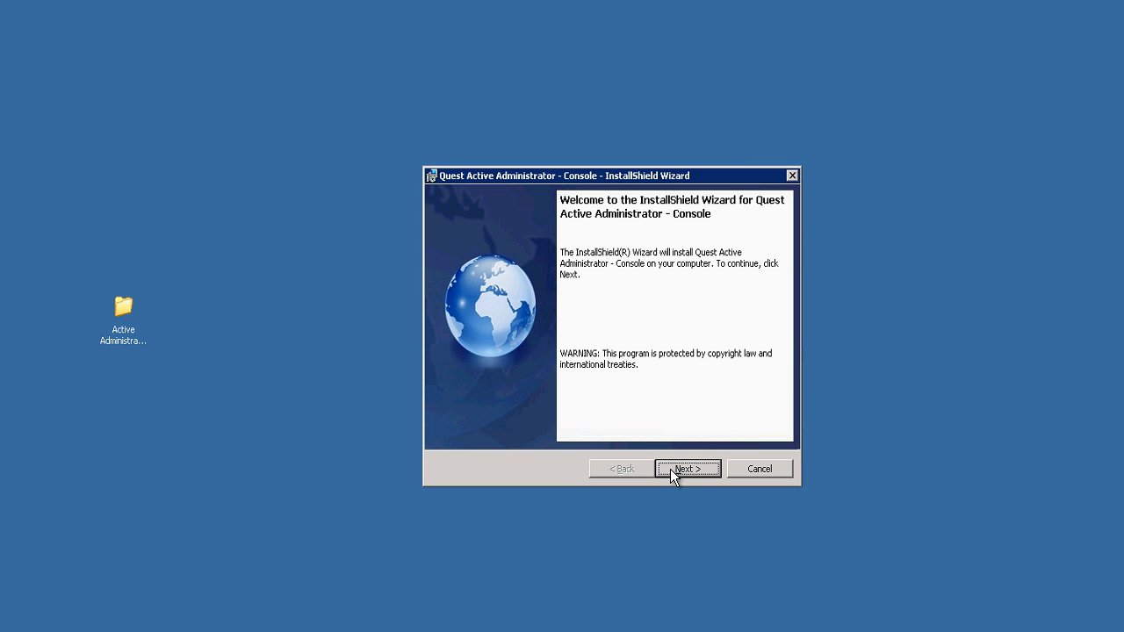
click(670, 468)
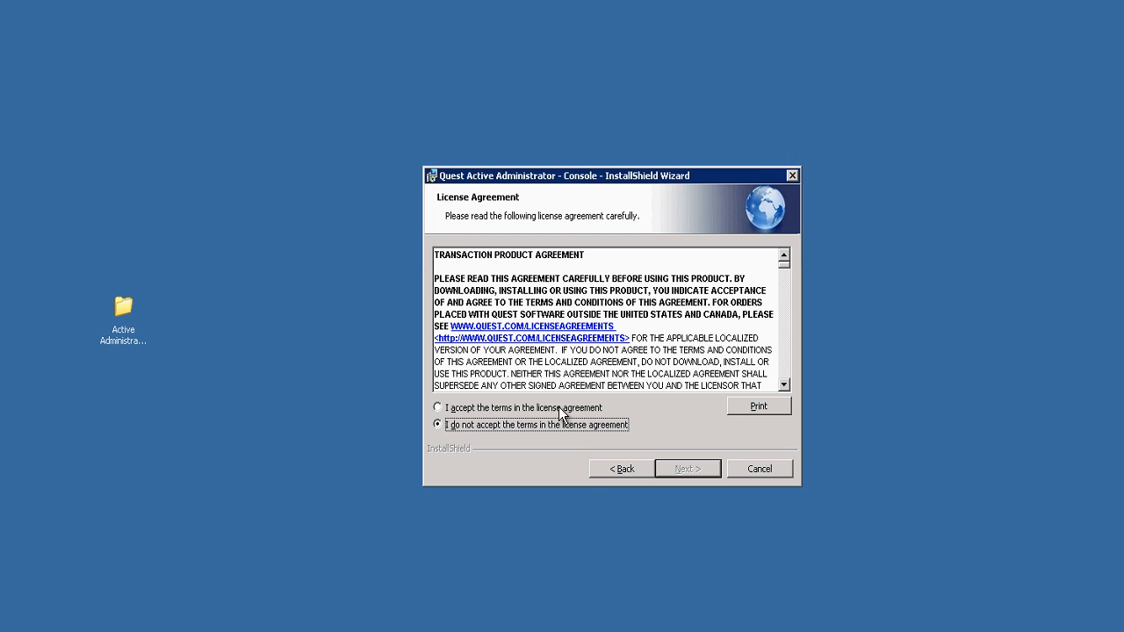
click(560, 409)
click(662, 466)
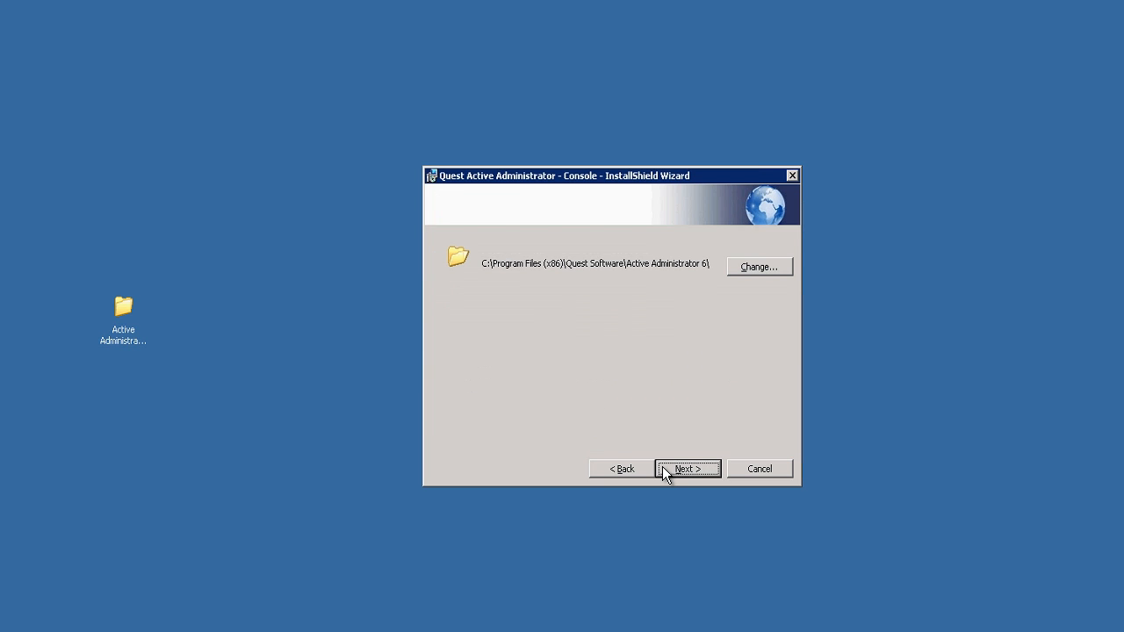
click(662, 466)
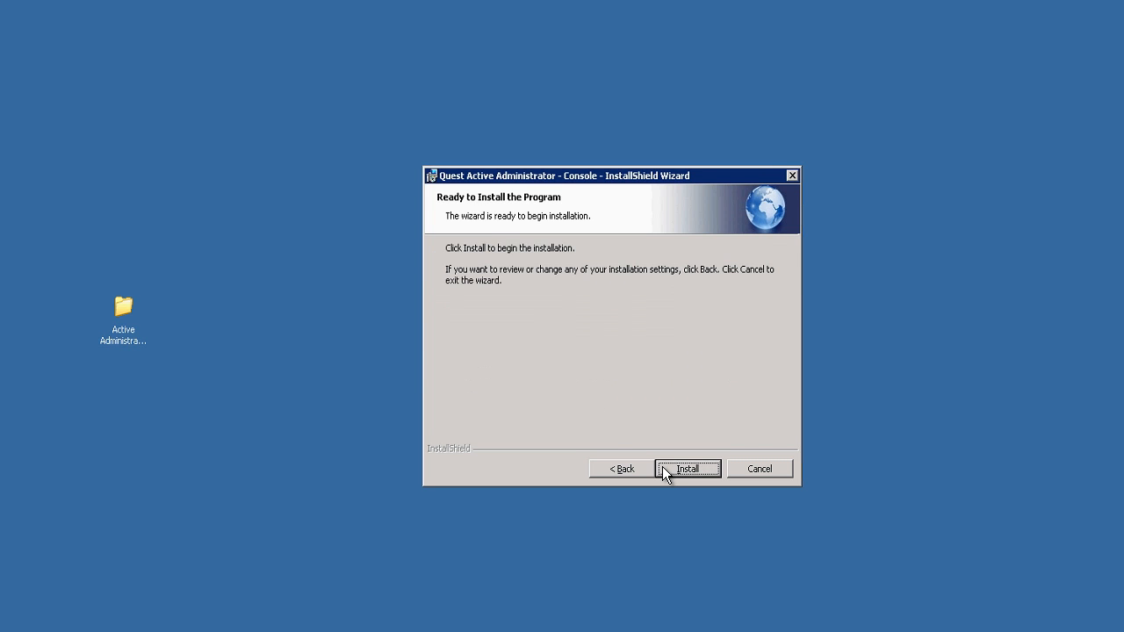
click(664, 468)
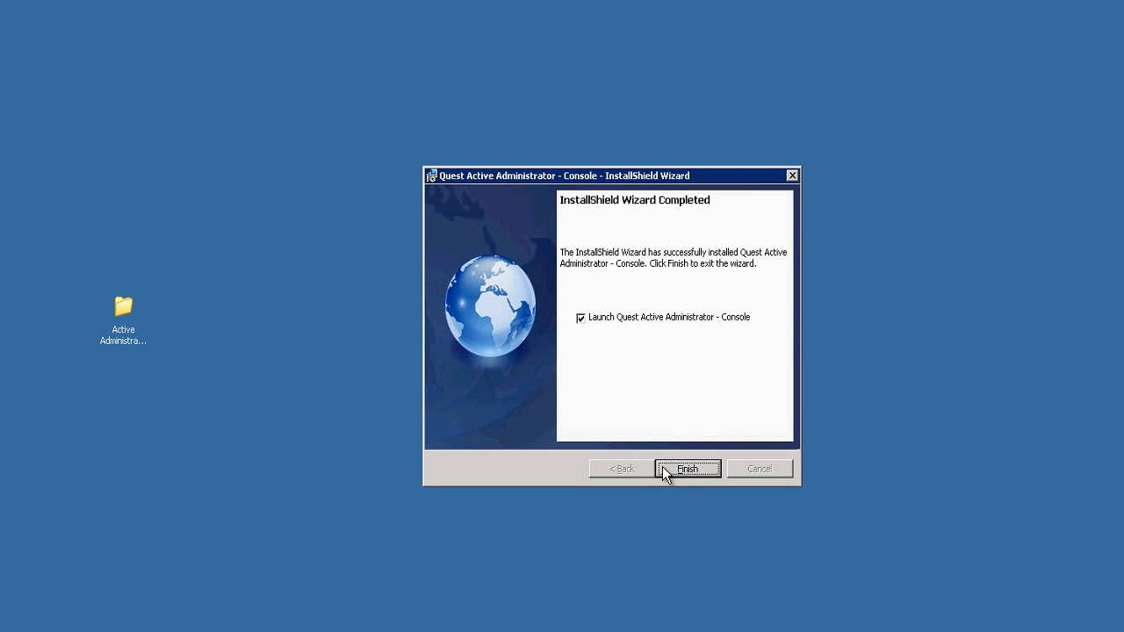
click(662, 468)
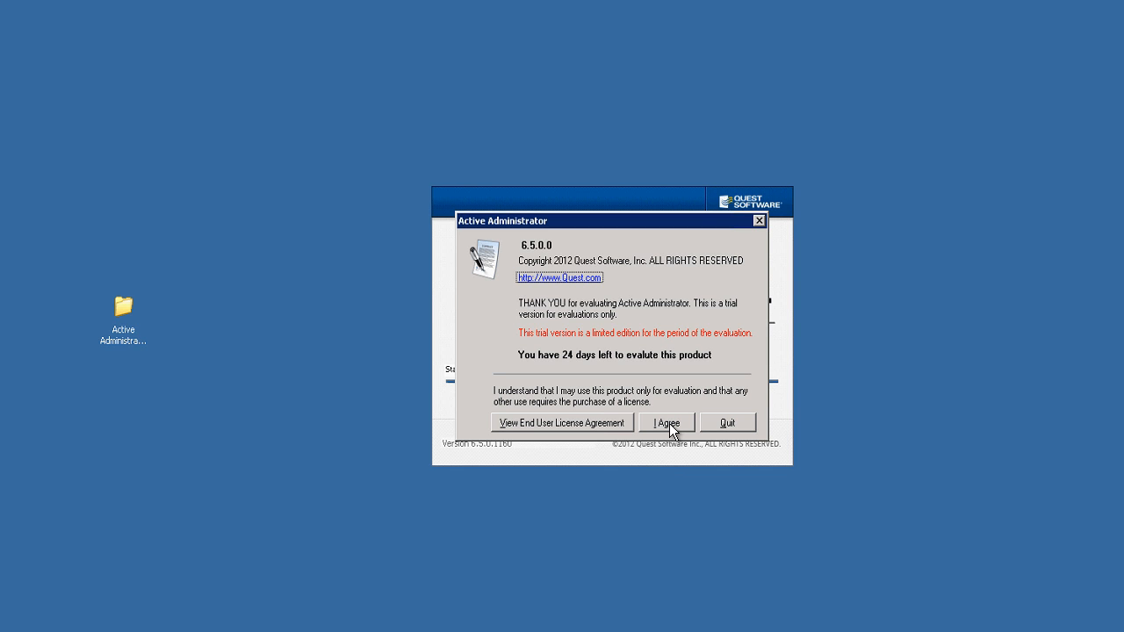
Accept the evaluation terms and confirm UNITED STATES OF AMERICA as the Software Improvement Program location.
click(667, 423)
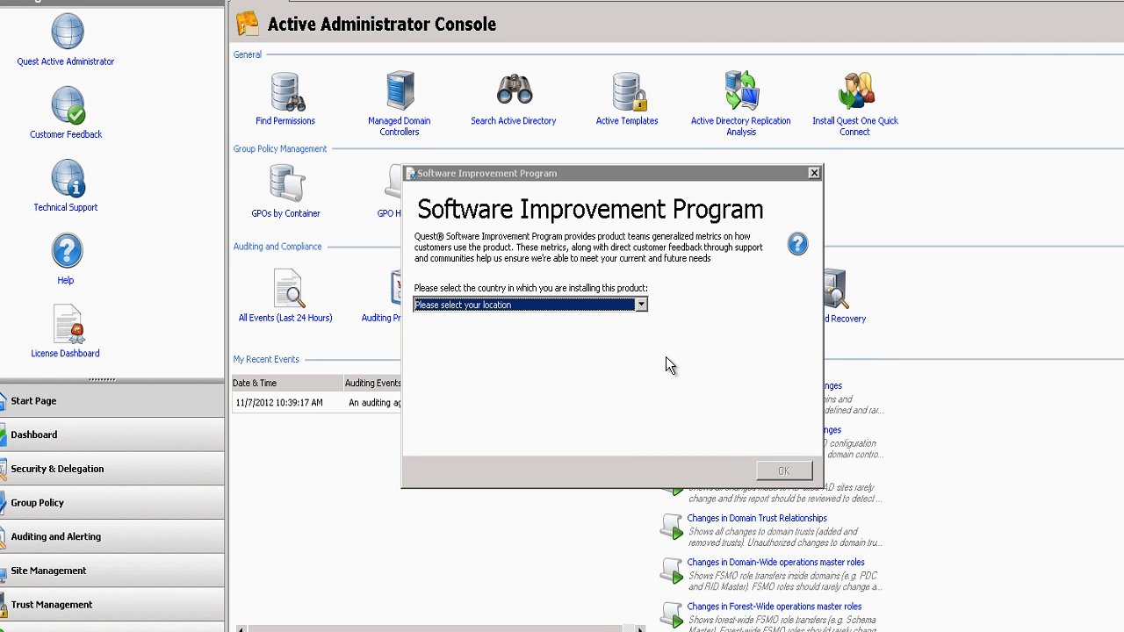
click(642, 306)
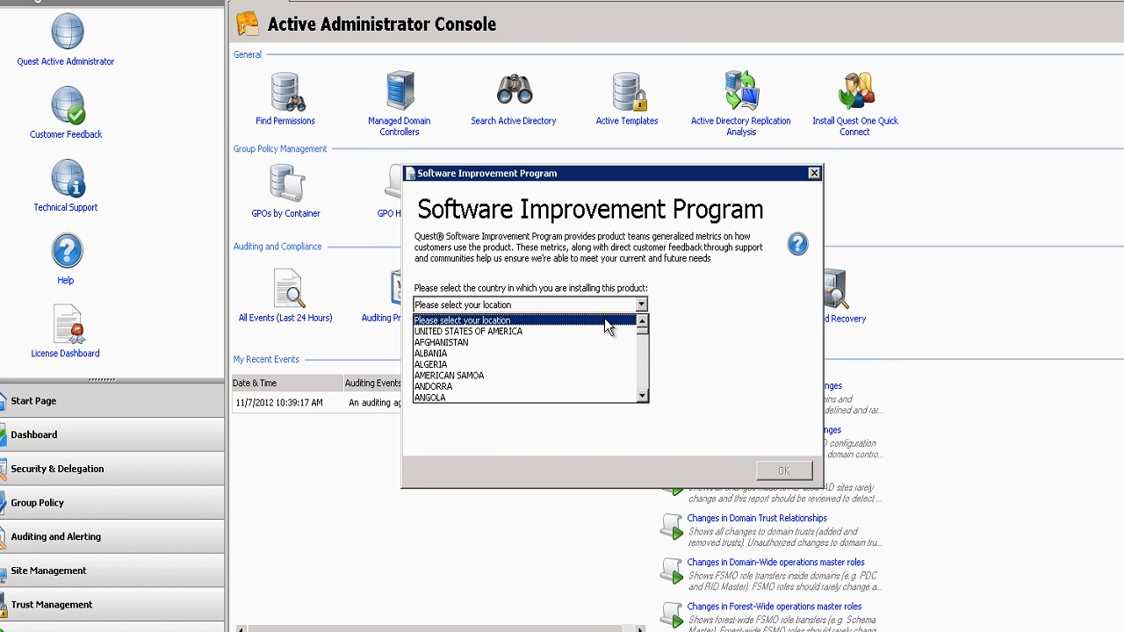
click(559, 331)
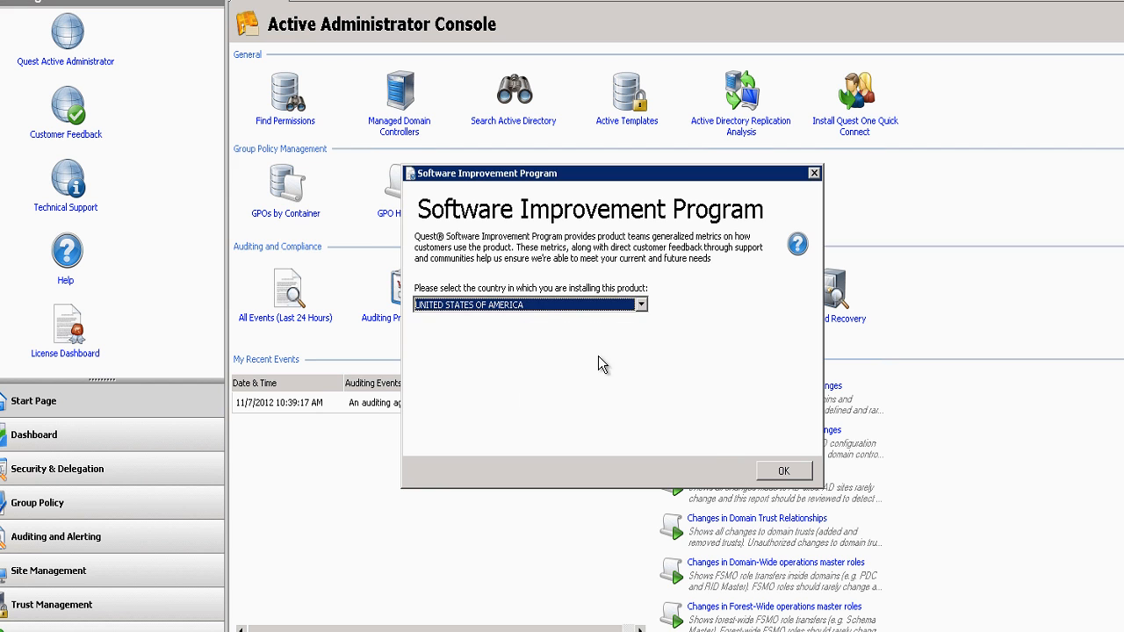
click(781, 471)
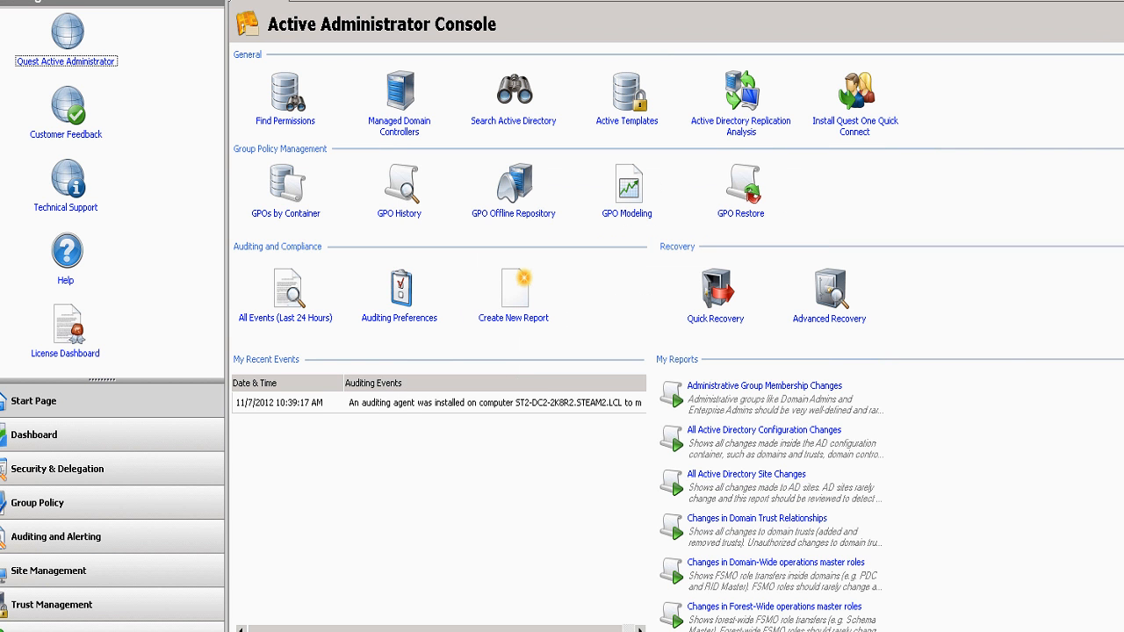